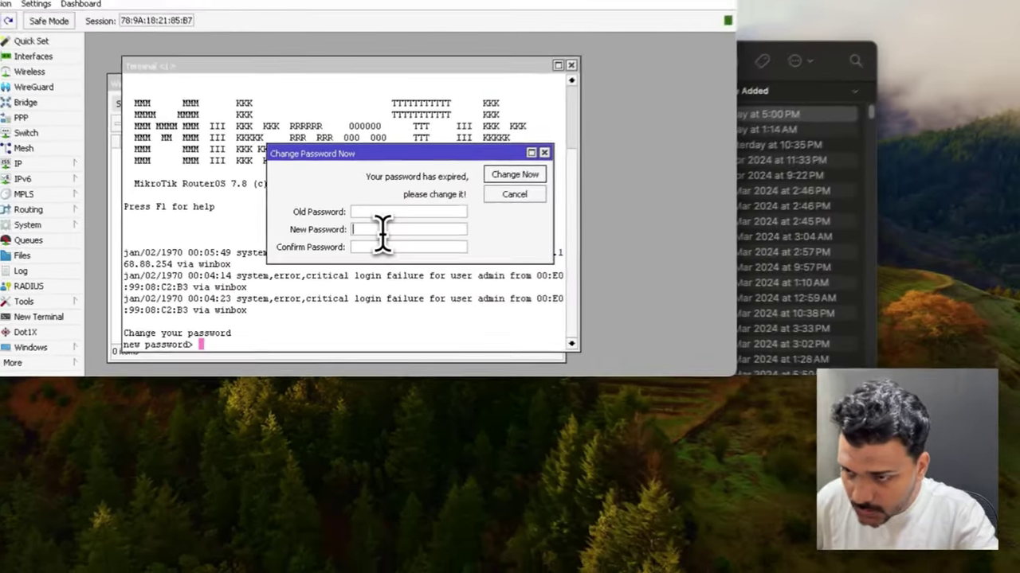
Step: Confirm the new router password and view the empty Wireless Tables registration list
key(Escape)
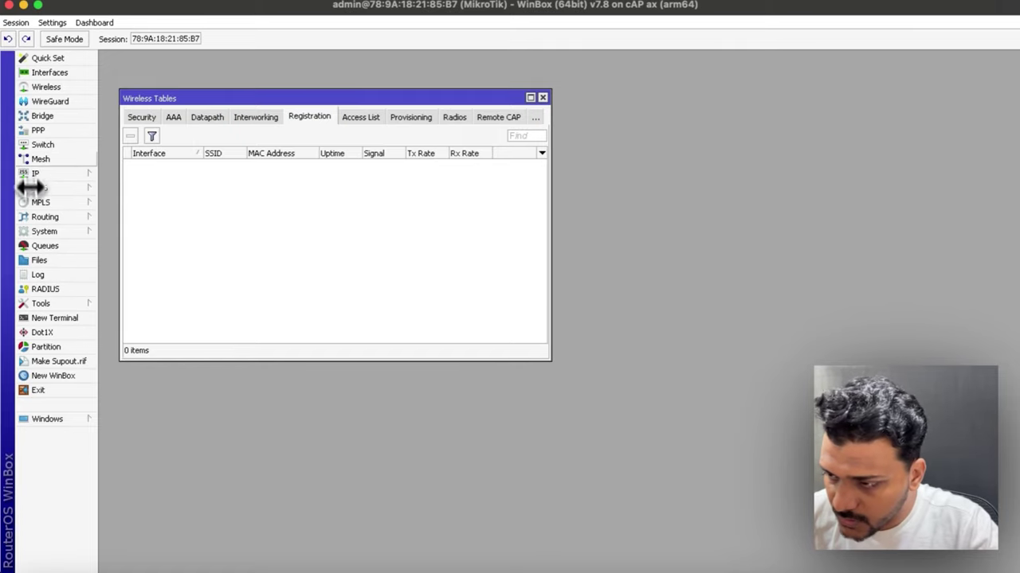
Step: Add a new bridge named bridge1 with default settings and apply it
click(46, 116)
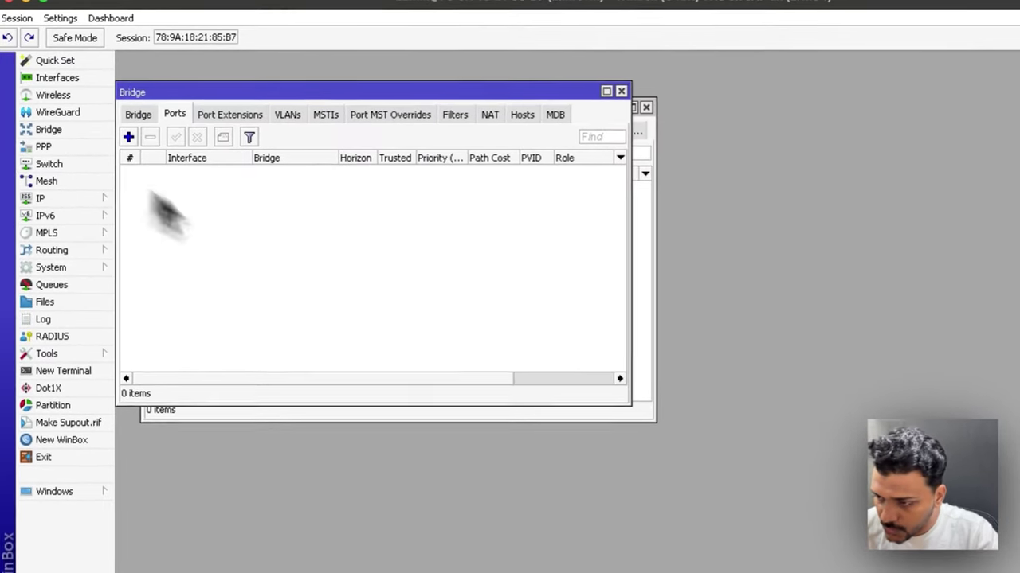
click(110, 121)
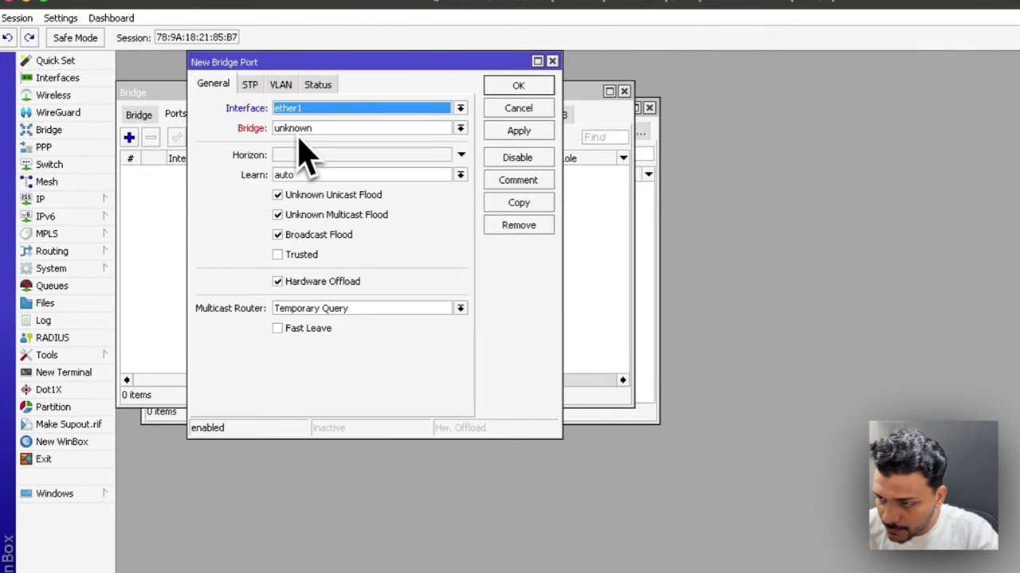
key(Tab)
click(138, 115)
click(129, 137)
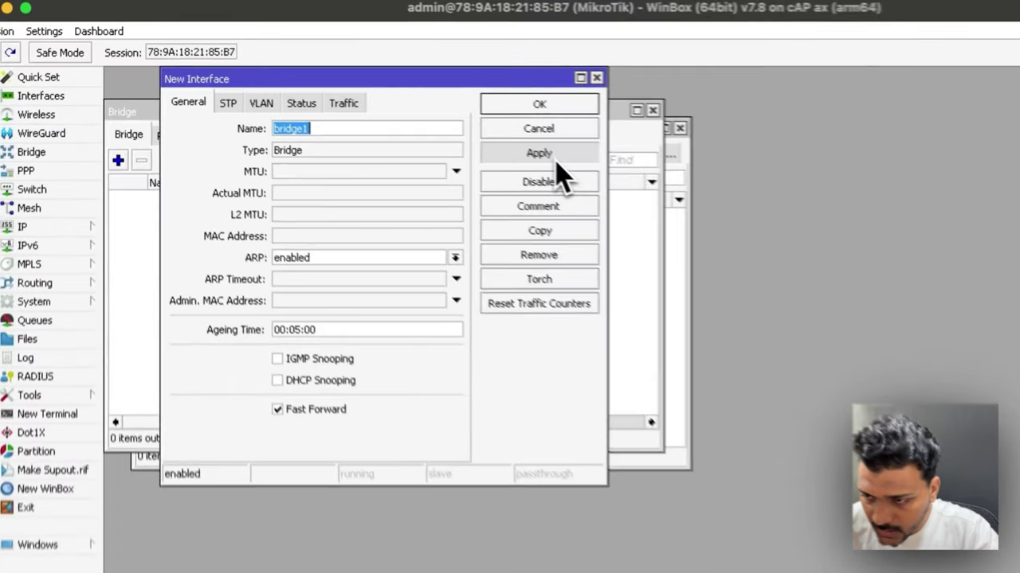
click(445, 117)
click(440, 79)
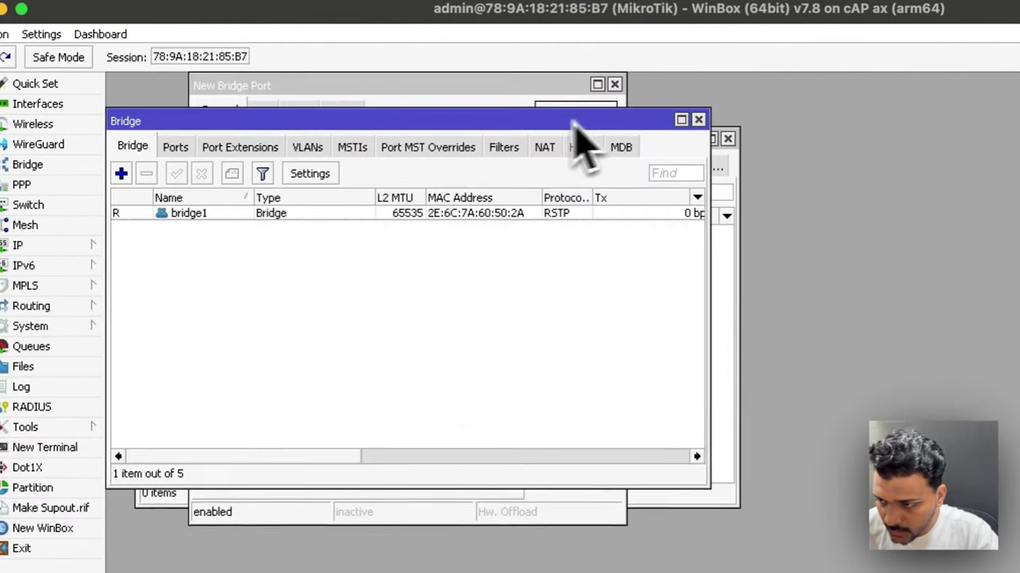
click(175, 148)
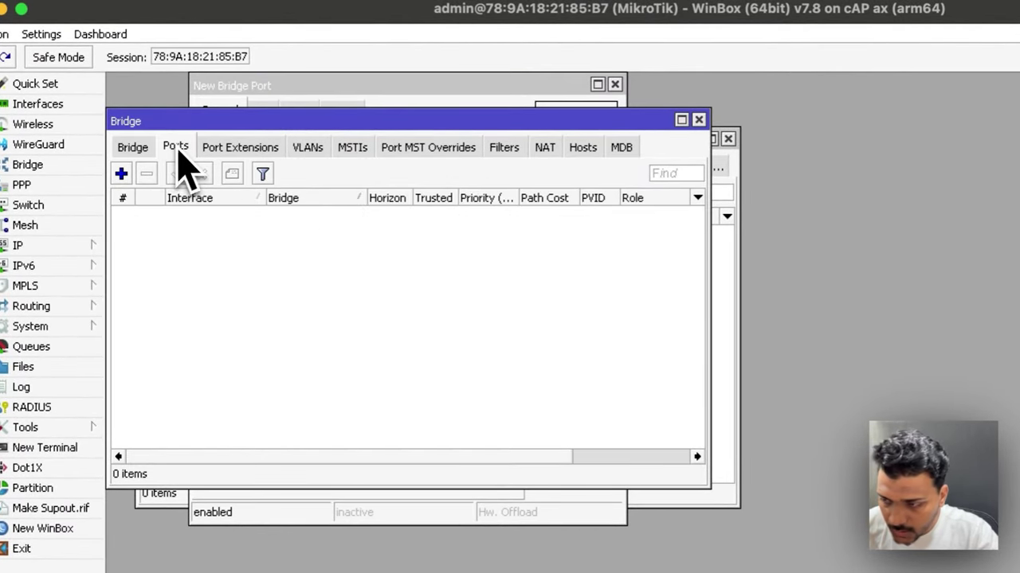
Step: Add wifi1 as a port of bridge1
click(121, 173)
click(360, 168)
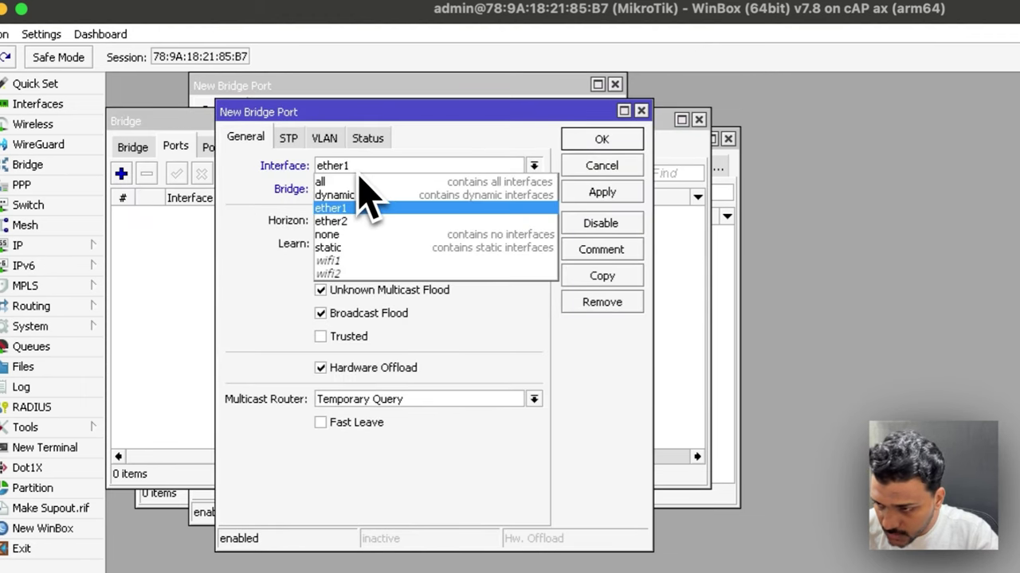
click(343, 260)
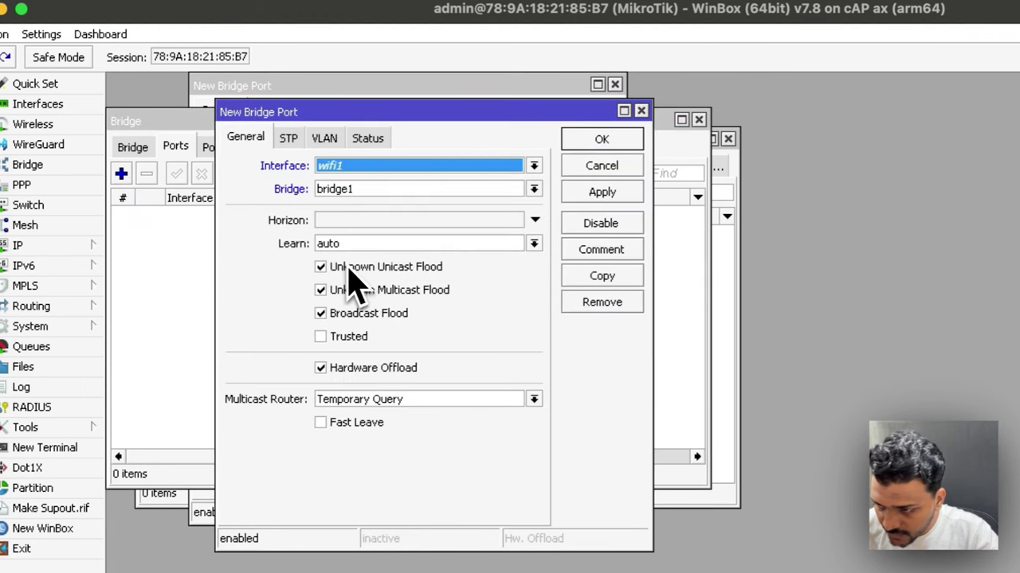
click(607, 194)
click(604, 141)
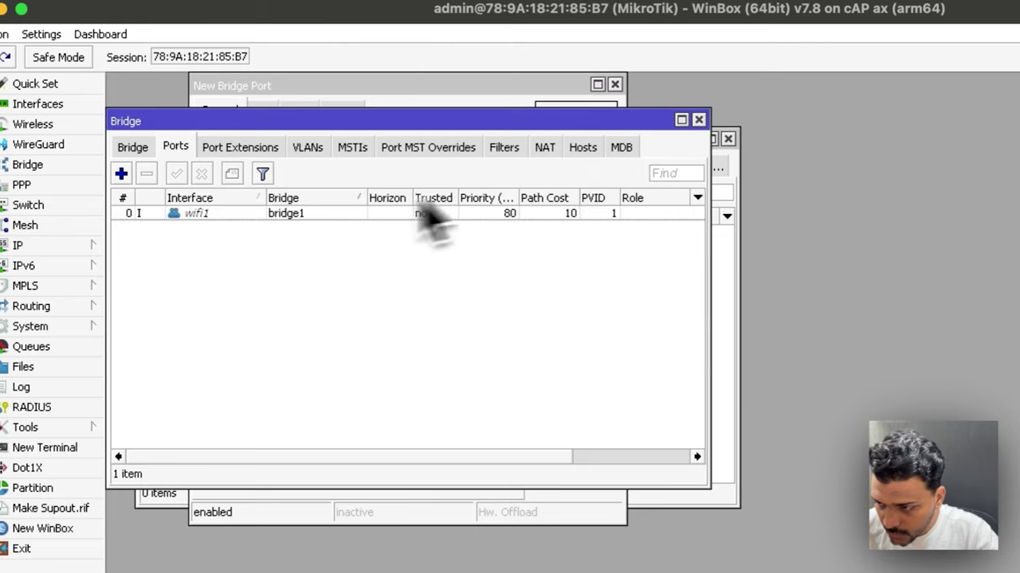
Step: Add wifi2 as a port of bridge1
click(122, 173)
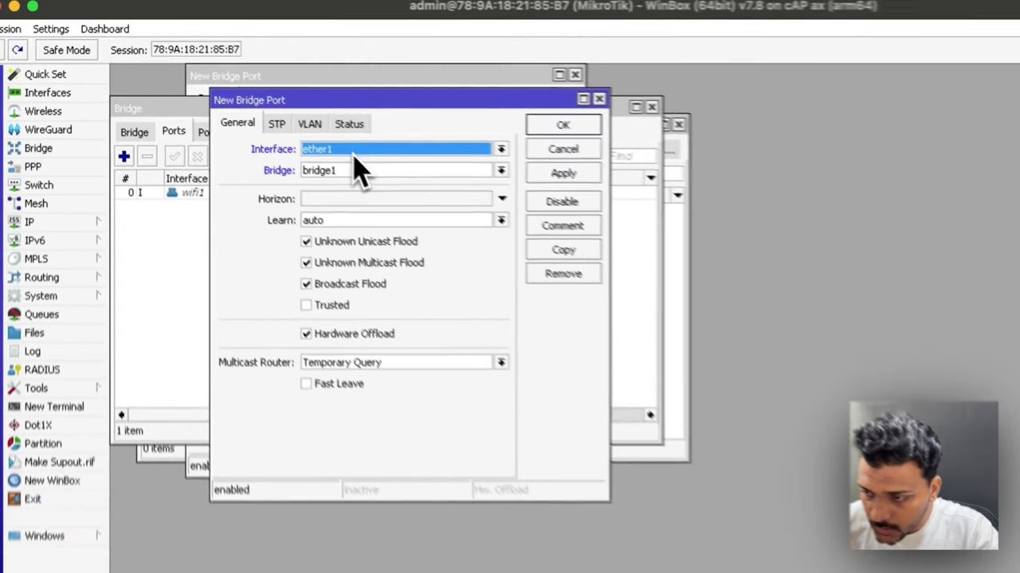
click(318, 117)
click(274, 192)
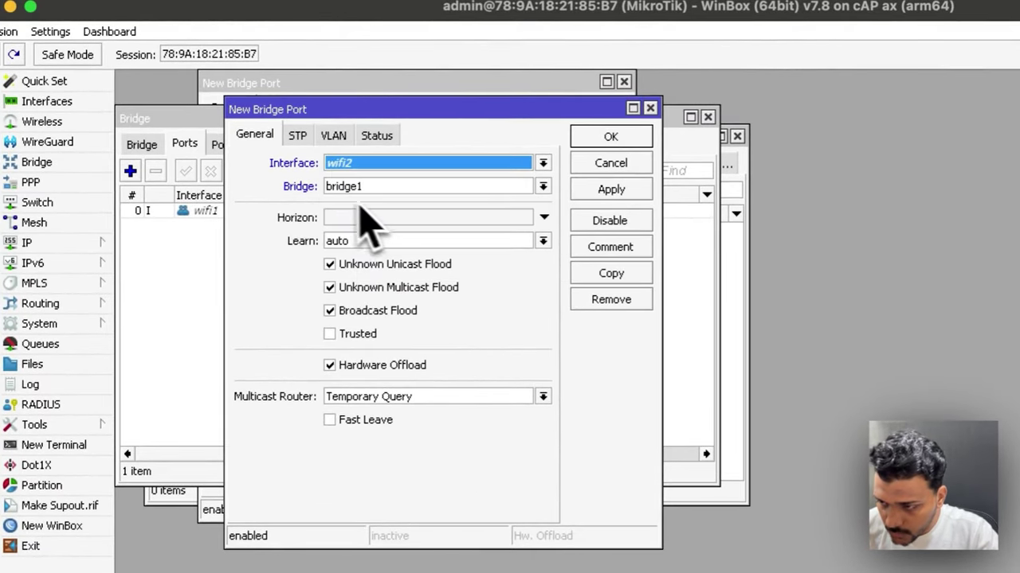
click(611, 191)
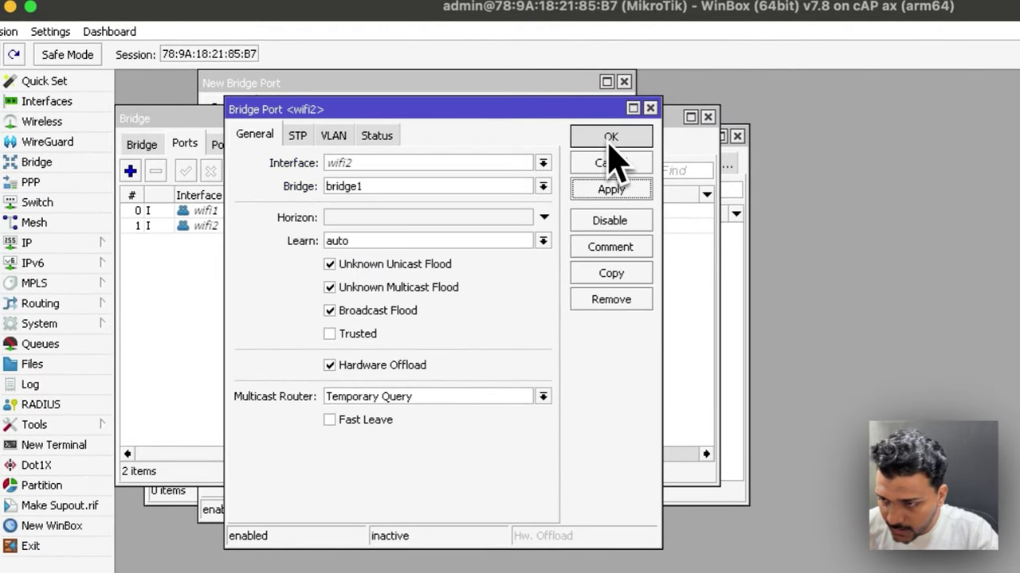
click(610, 137)
Step: Add ether1 as the third port of bridge1
click(131, 170)
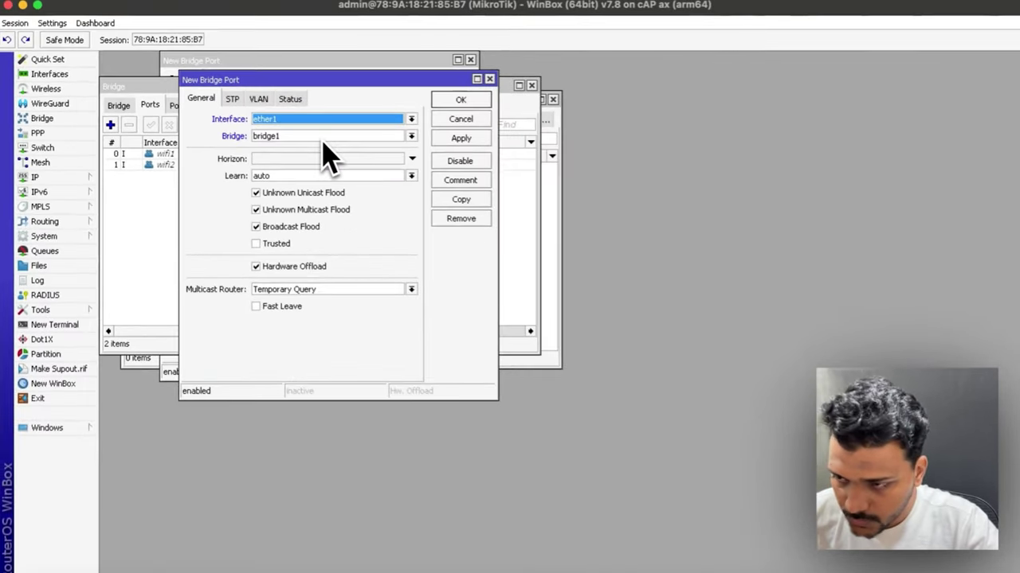
click(472, 133)
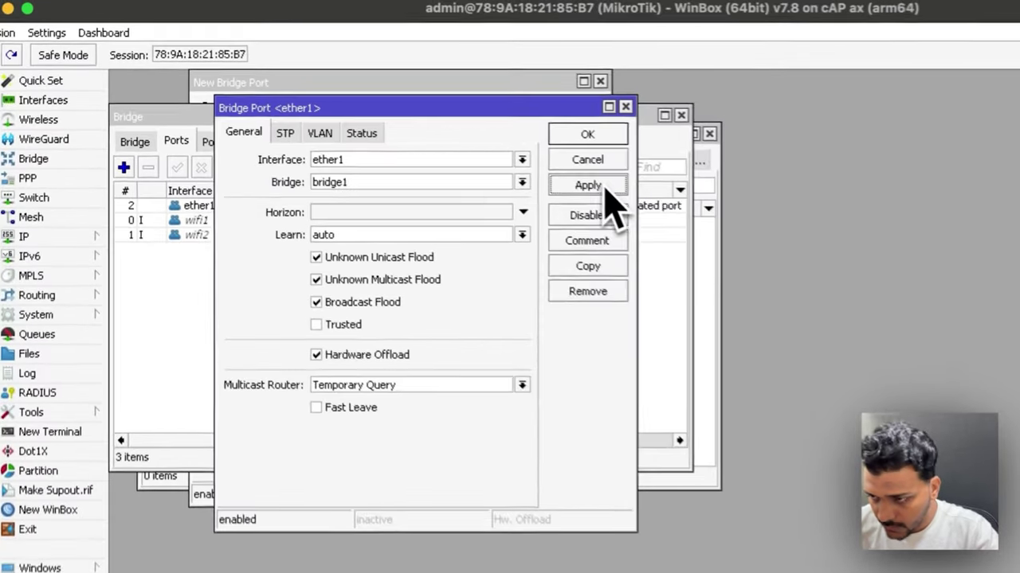
click(460, 117)
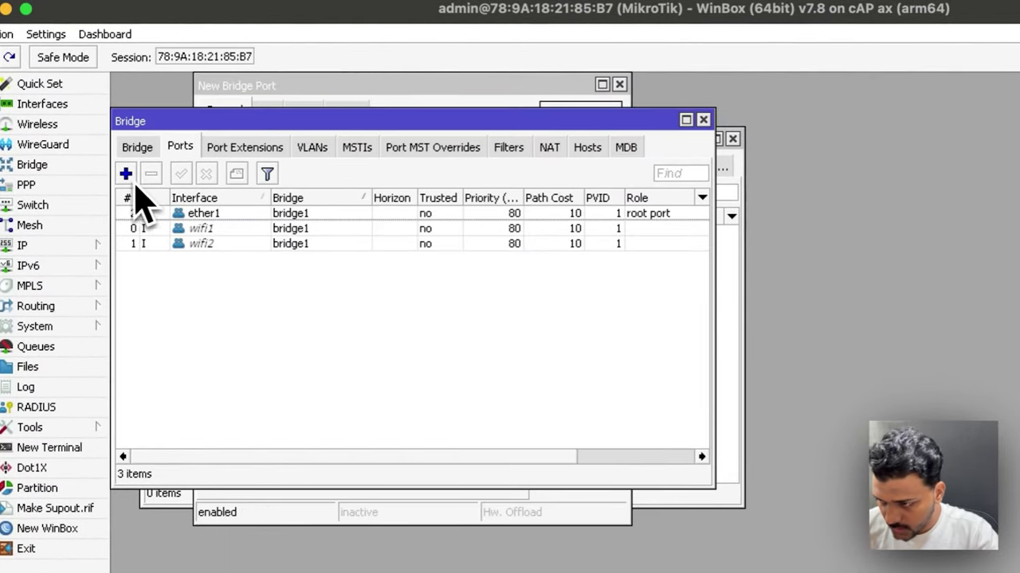
click(126, 174)
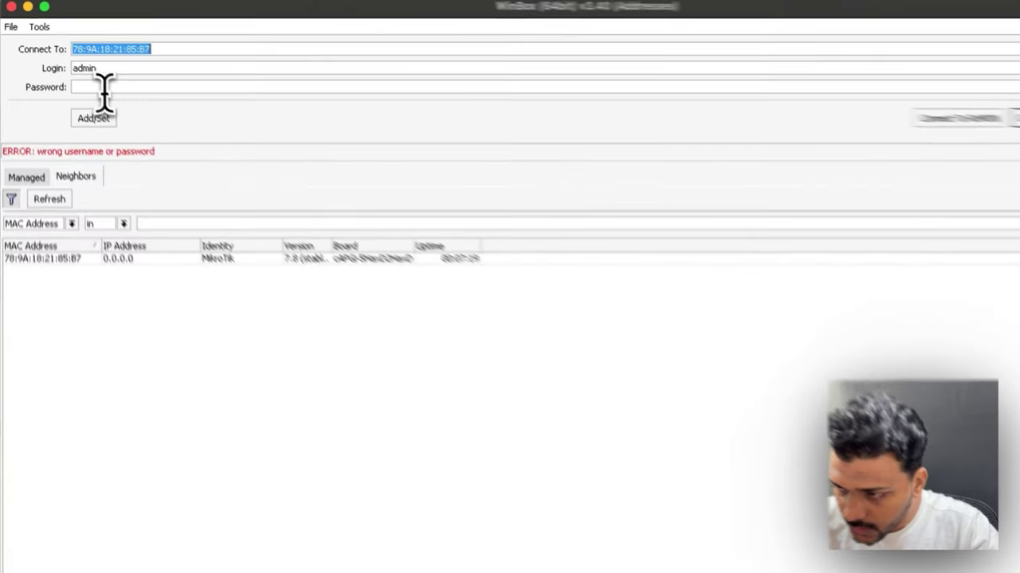
Step: Reconnect to the router with its password after the bridge change dropped the session
click(90, 76)
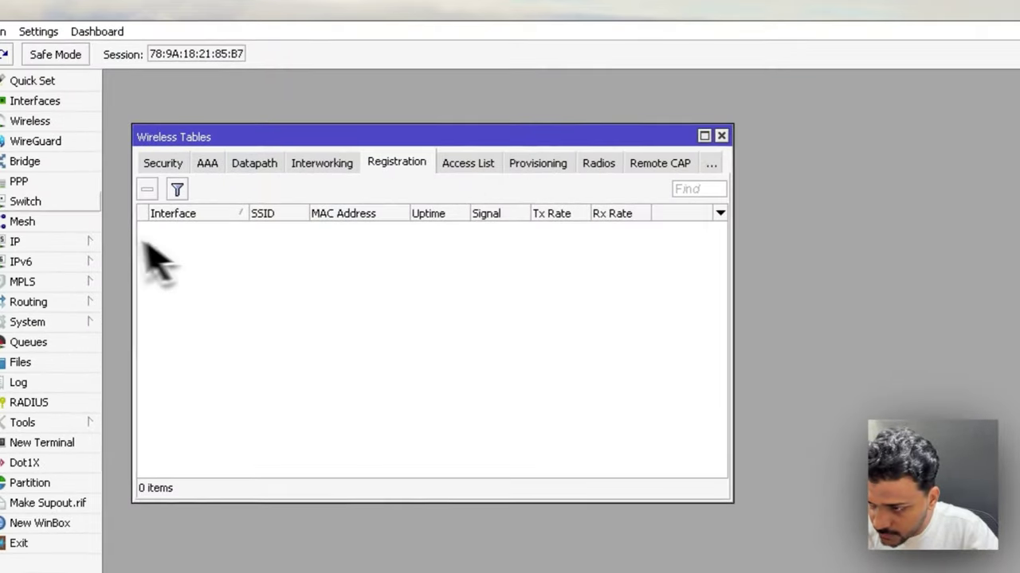
click(721, 135)
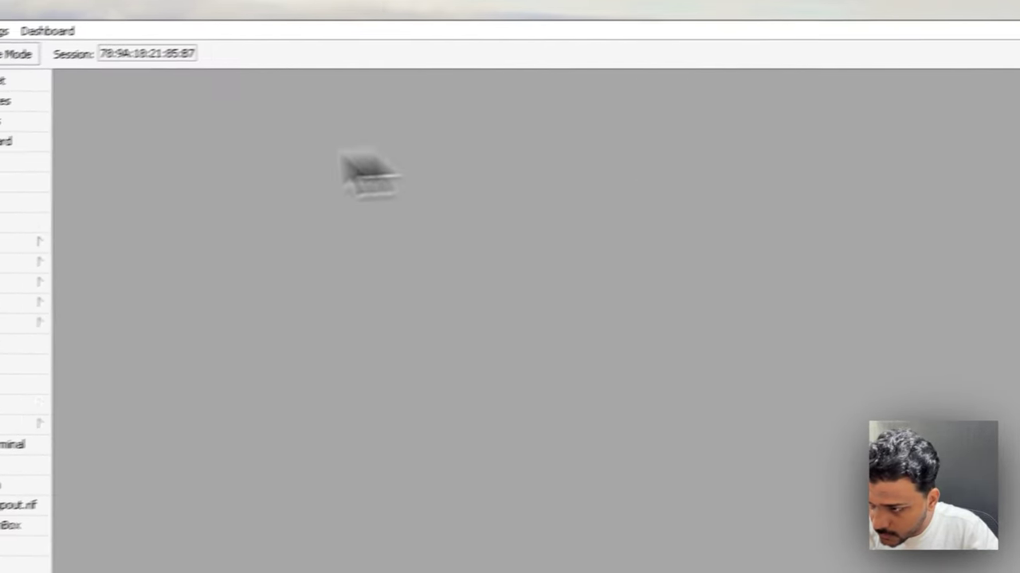
Step: Set wifi1's SSID to TechTalk5g and its country to India
click(50, 111)
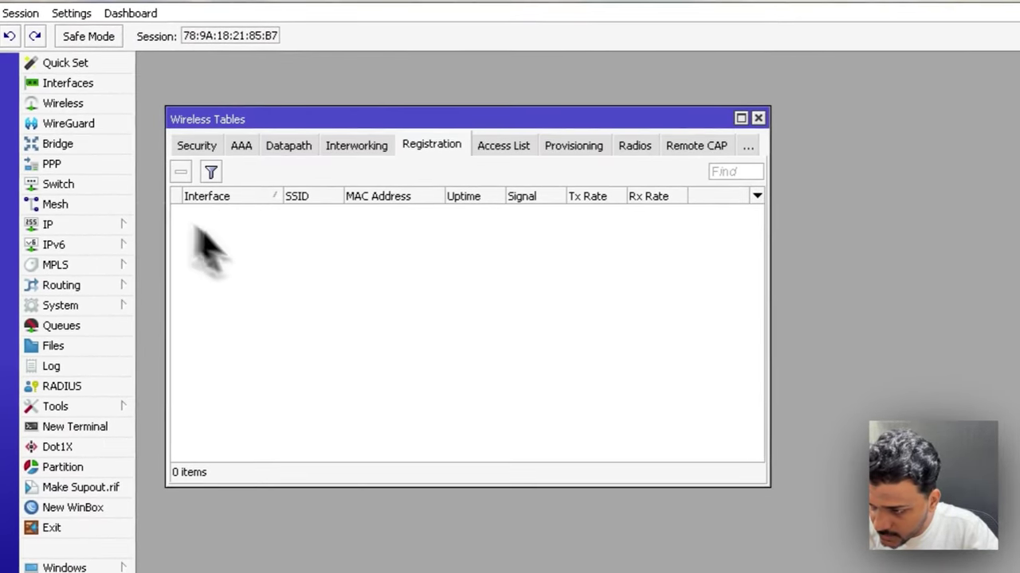
click(201, 148)
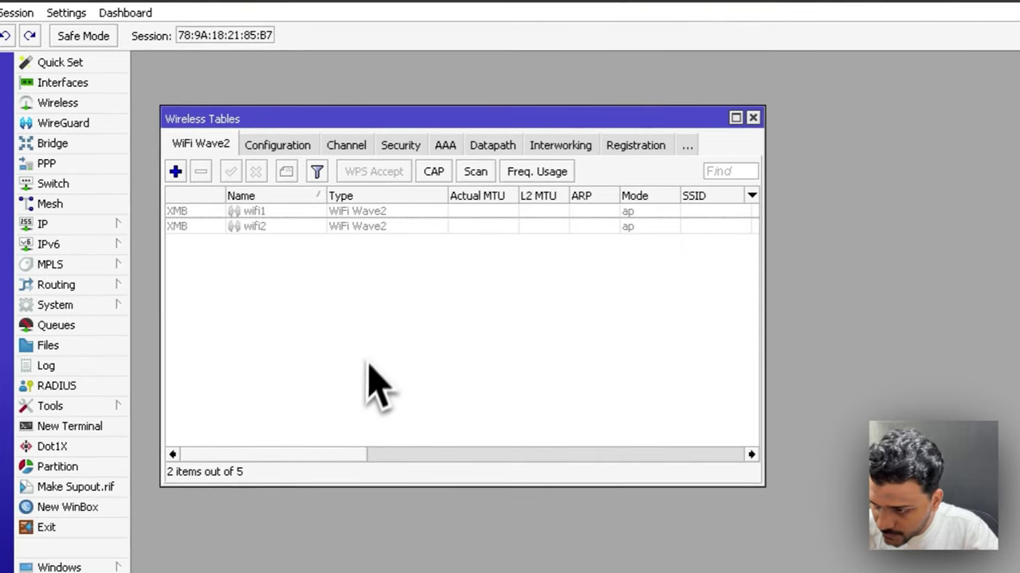
double_click(280, 214)
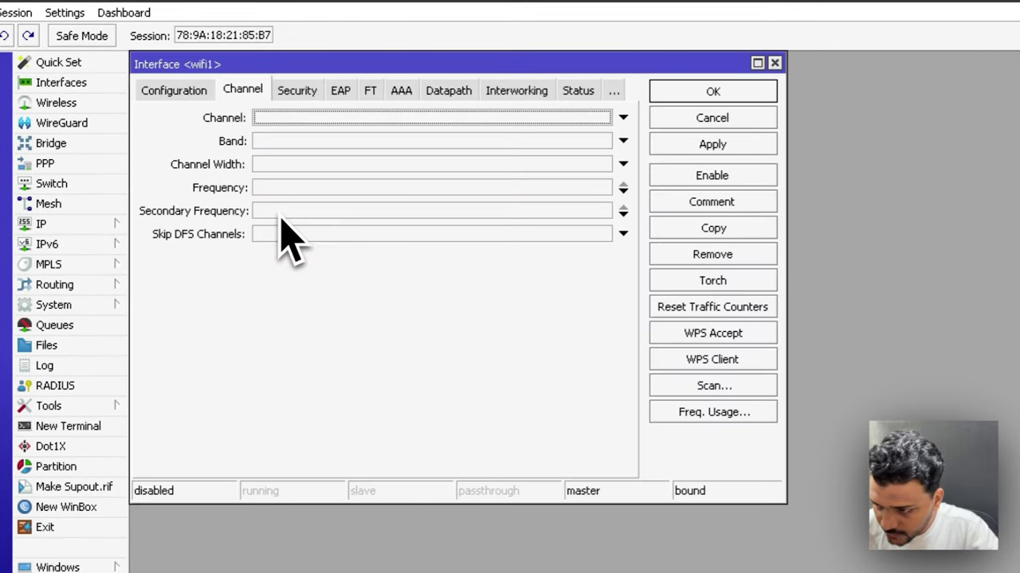
click(177, 91)
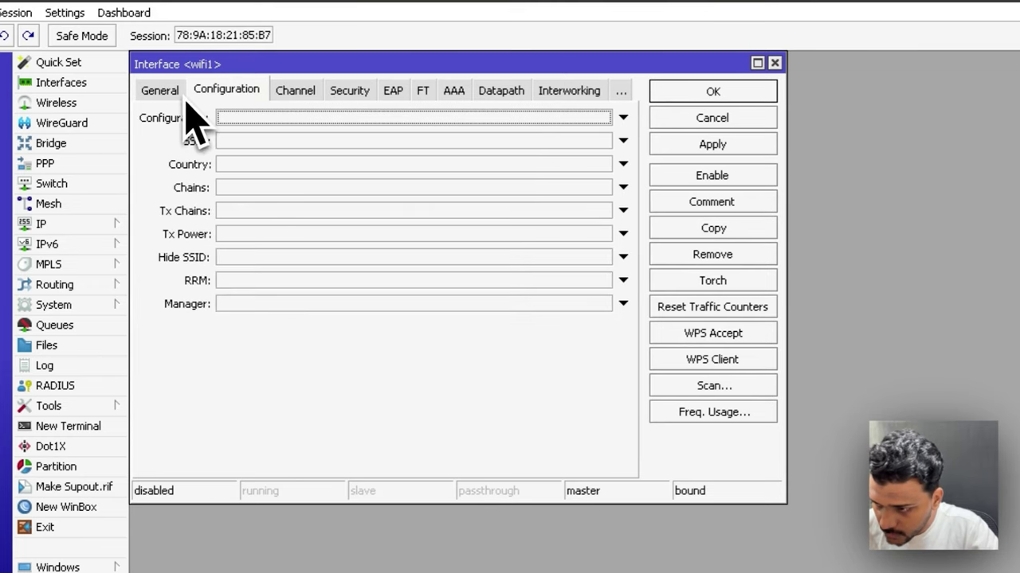
click(238, 142)
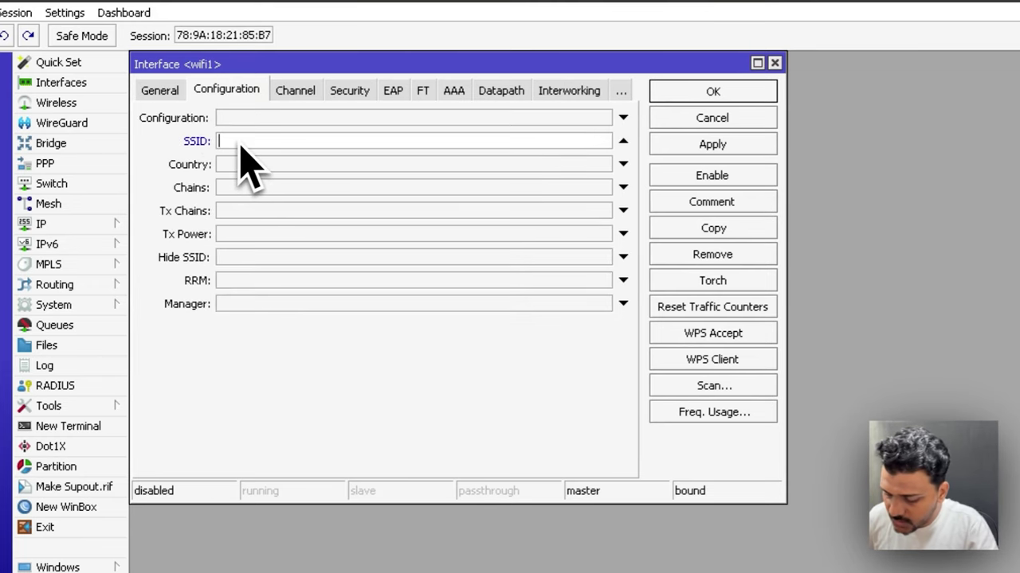
text(TechTalk5)
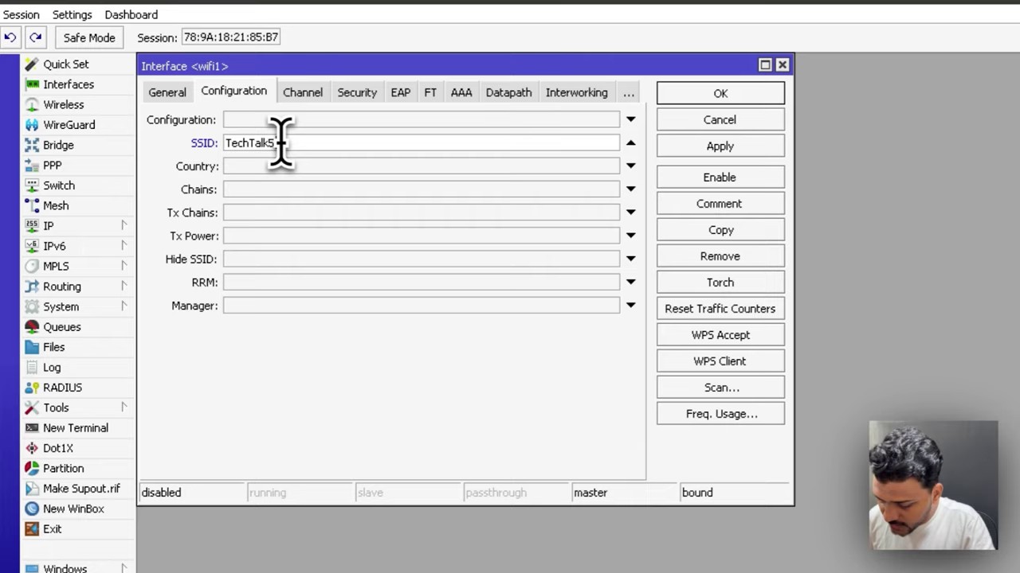
text(g)
click(303, 167)
click(306, 169)
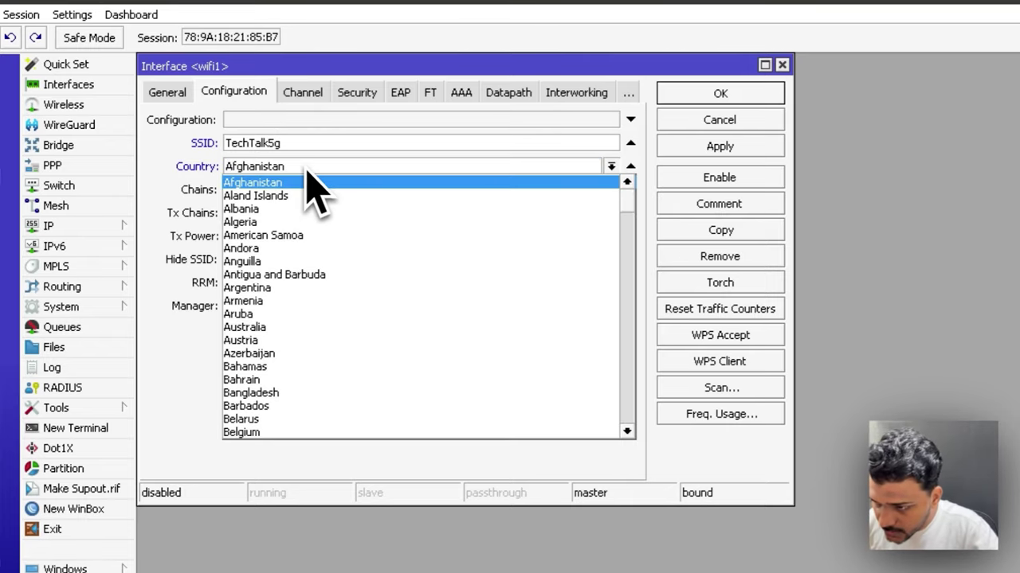
scroll(330, 296, down, 3)
scroll(366, 350, down, 5)
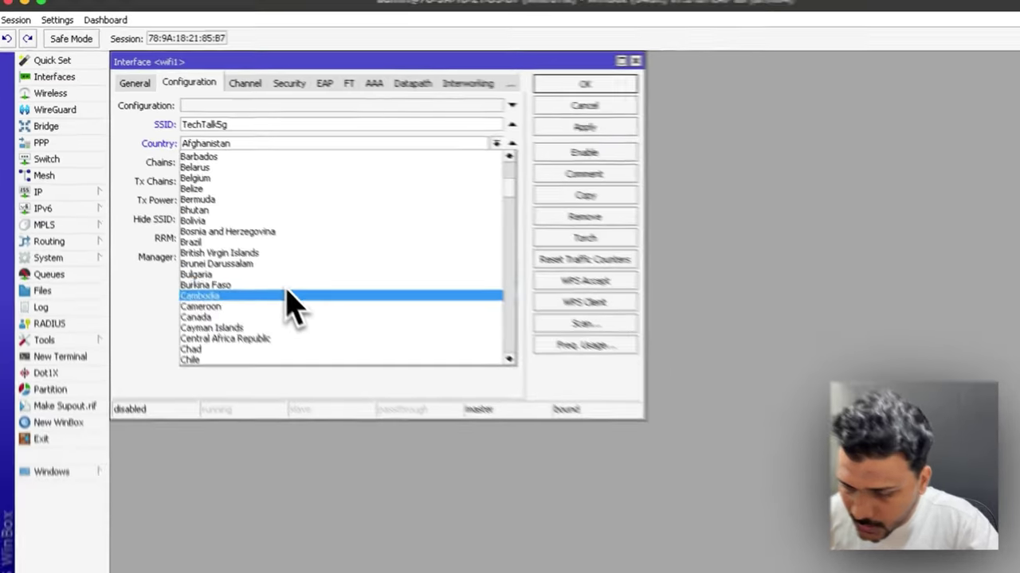
scroll(295, 296, down, 8)
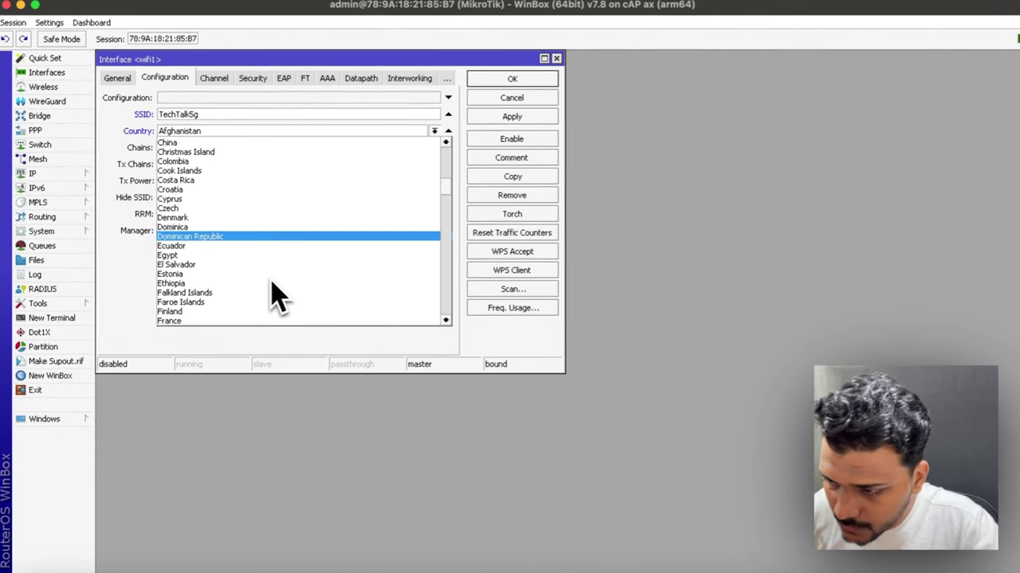
click(268, 295)
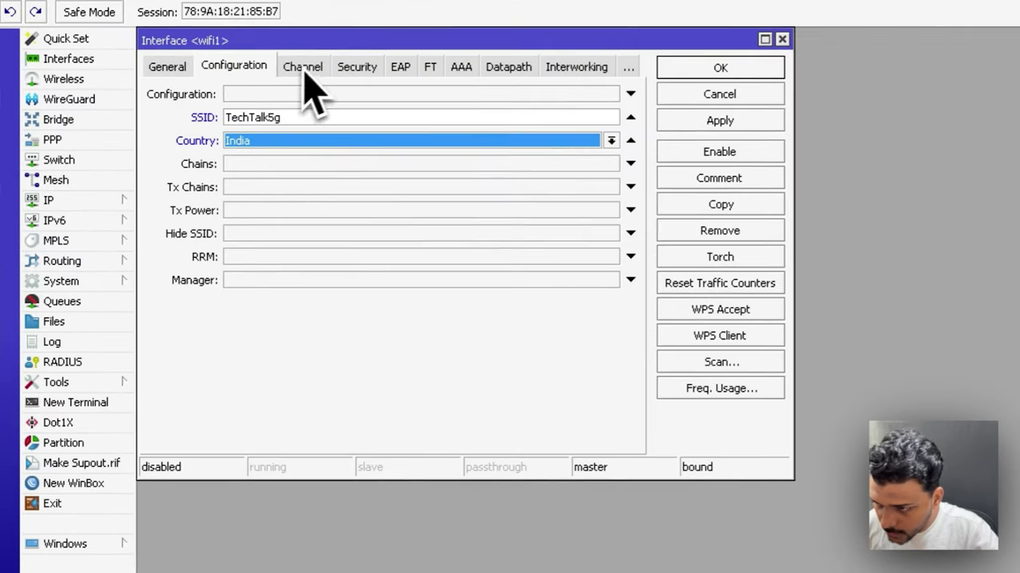
Step: Set wifi1's band to 5GHz AX with 20/40/80MHz channel width
click(303, 69)
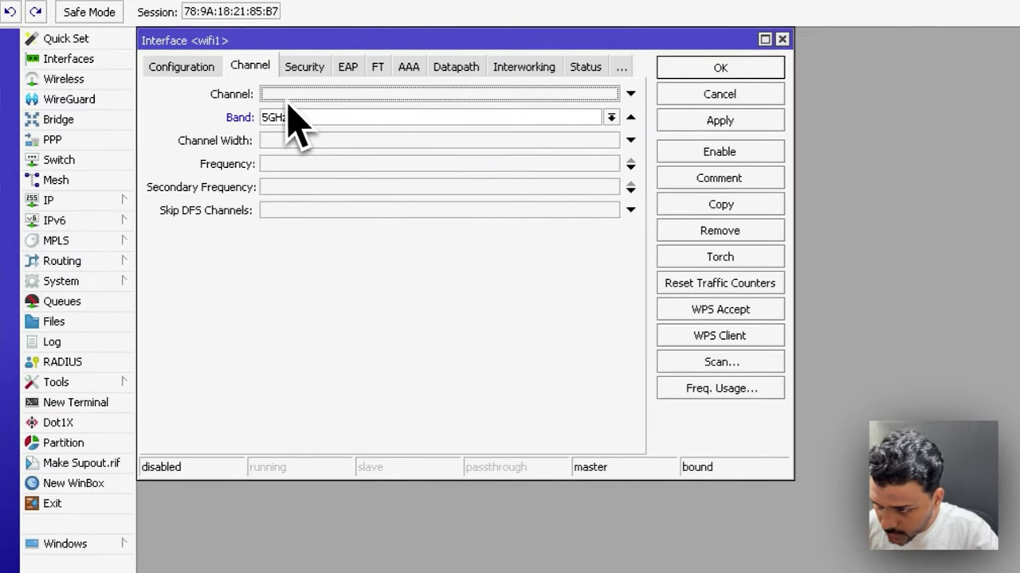
click(298, 119)
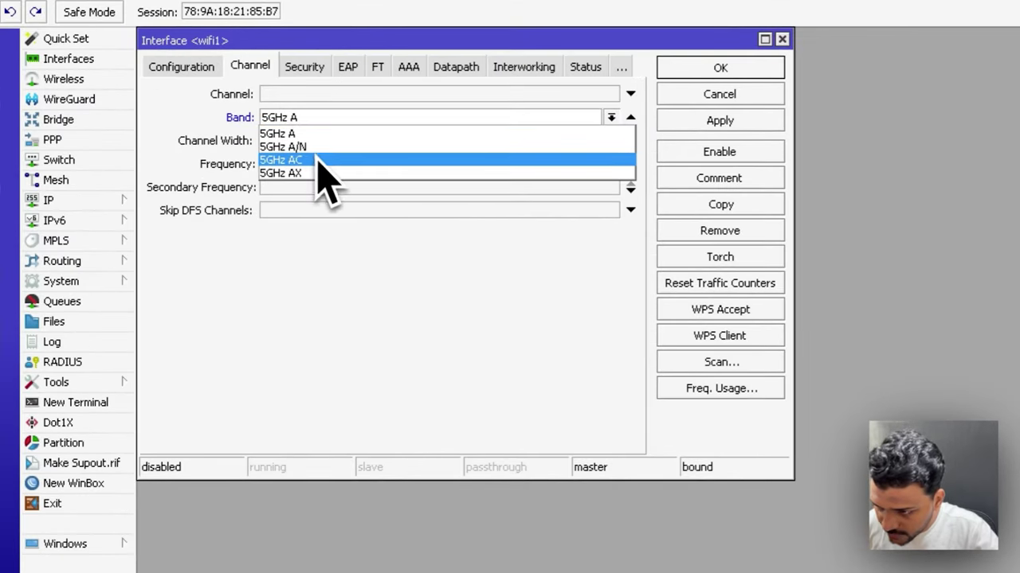
click(318, 171)
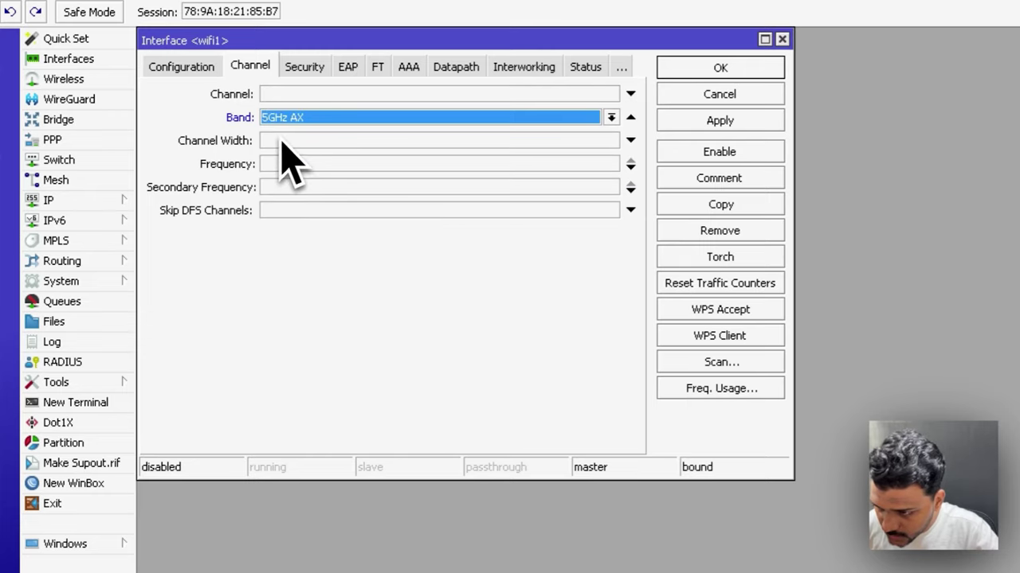
click(281, 140)
click(317, 149)
click(324, 165)
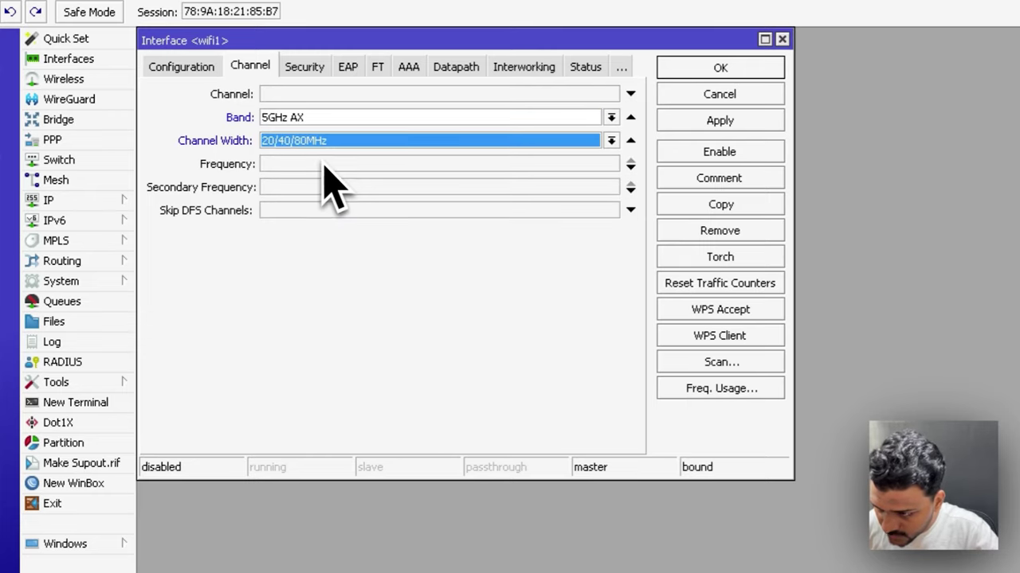
click(307, 165)
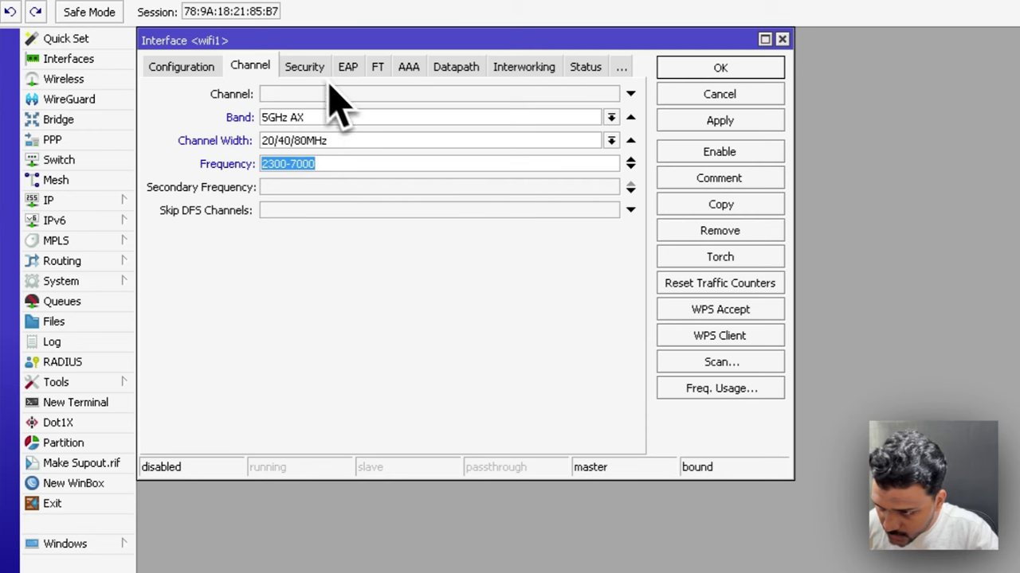
Step: Secure wifi1 with WPA2/WPA3 PSK and a passphrase, then apply and close
click(306, 68)
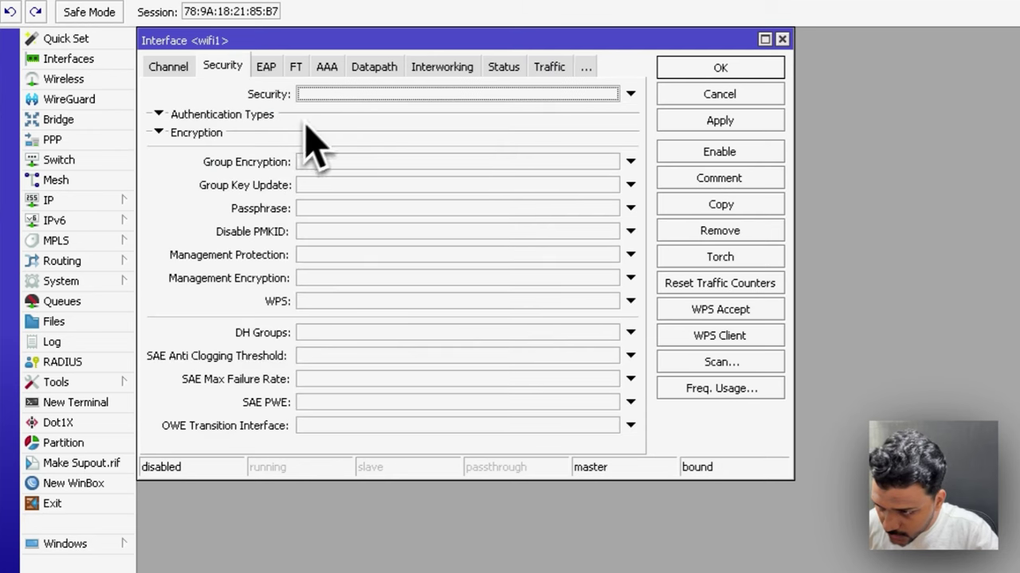
click(239, 116)
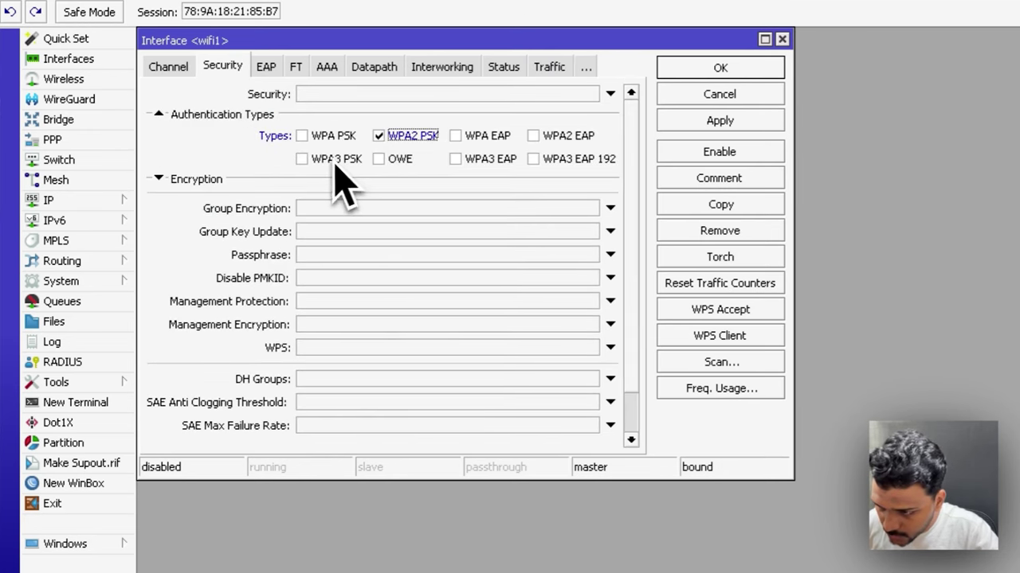
click(333, 255)
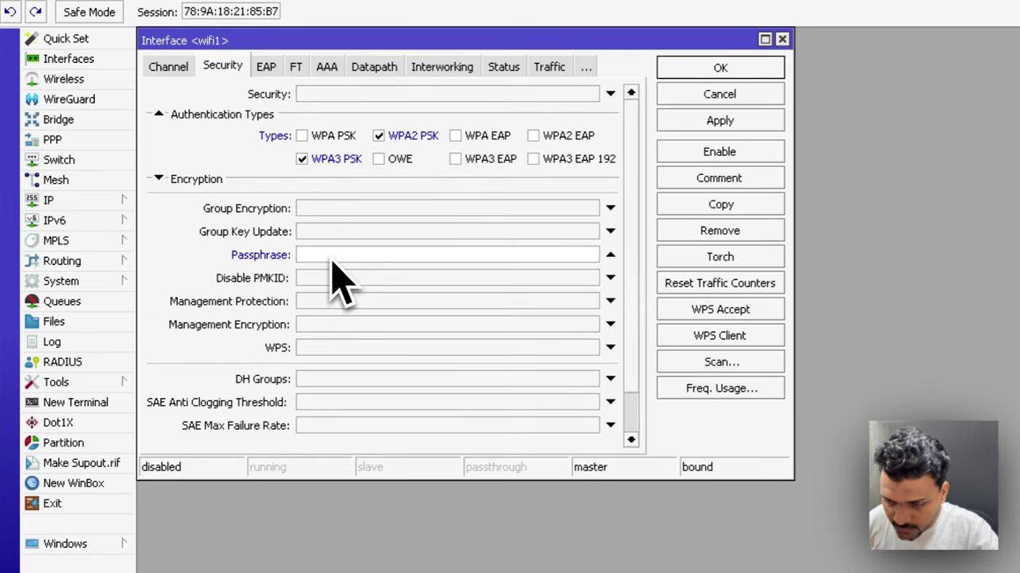
text(**********)
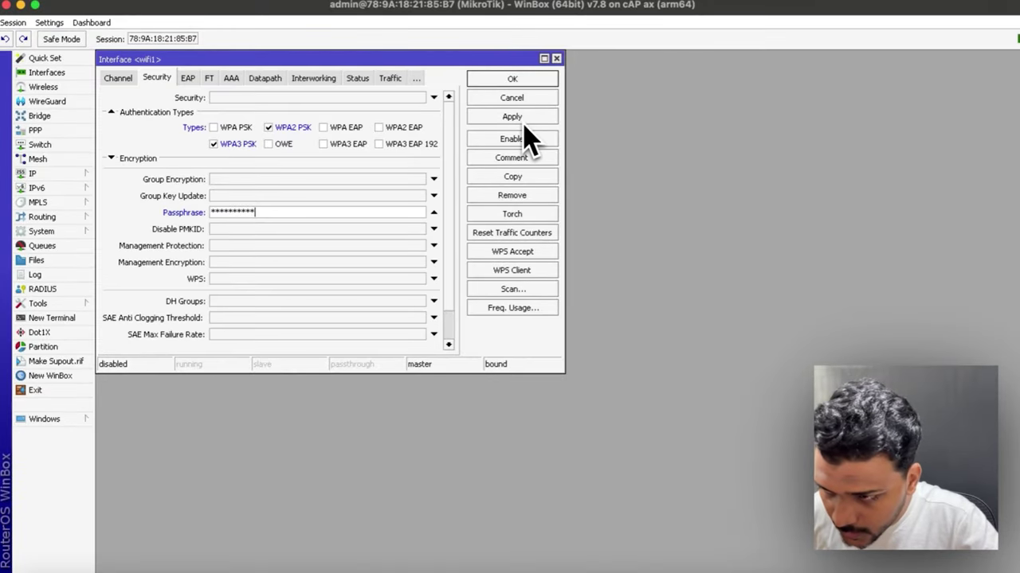
click(732, 125)
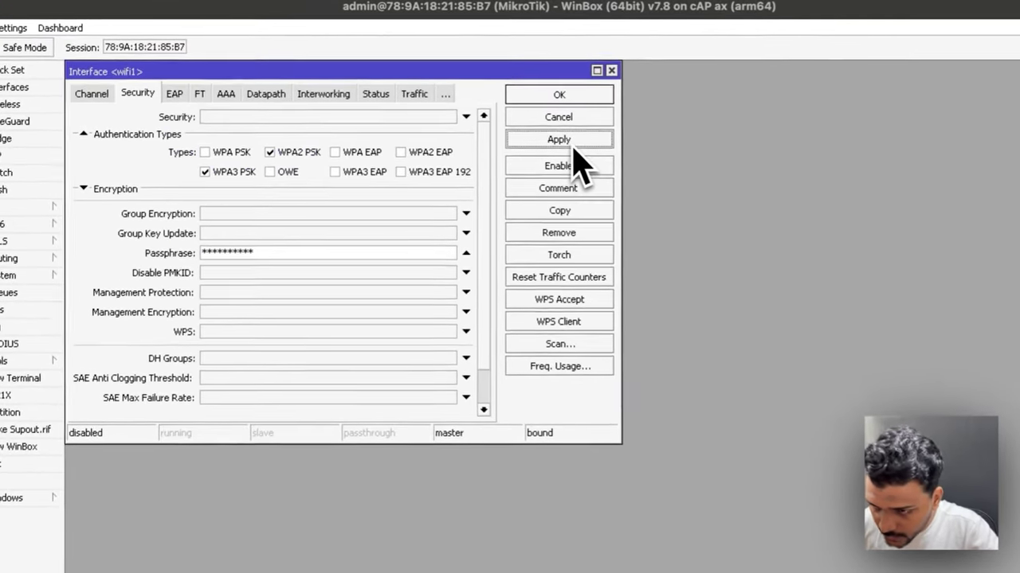
click(584, 118)
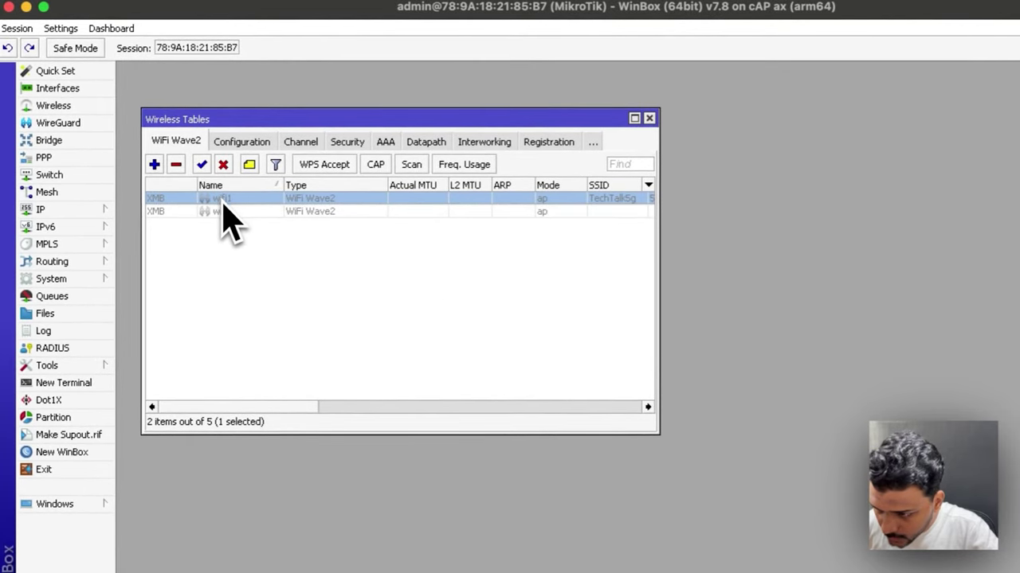
Step: Set wifi2's SSID to TechTalk2.4 and choose its country
double_click(236, 212)
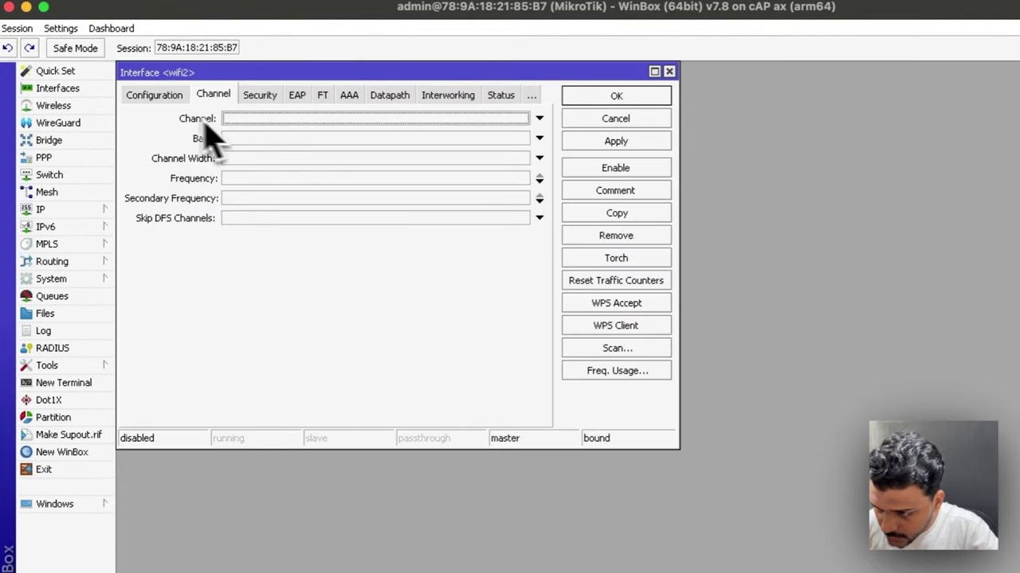
click(169, 99)
click(212, 139)
text(TechTalk2.4)
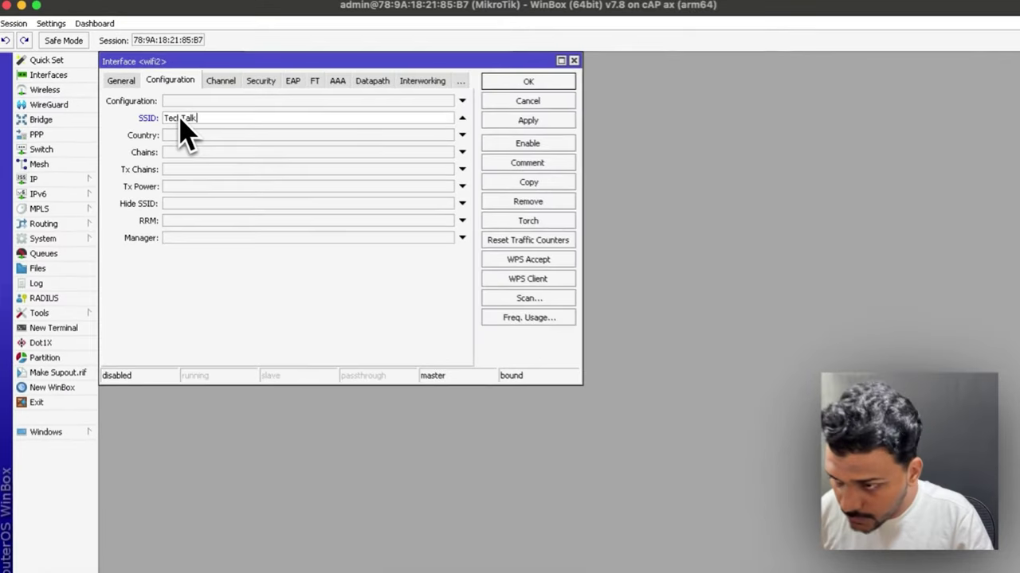
key(Tab)
click(475, 163)
scroll(341, 277, down, 20)
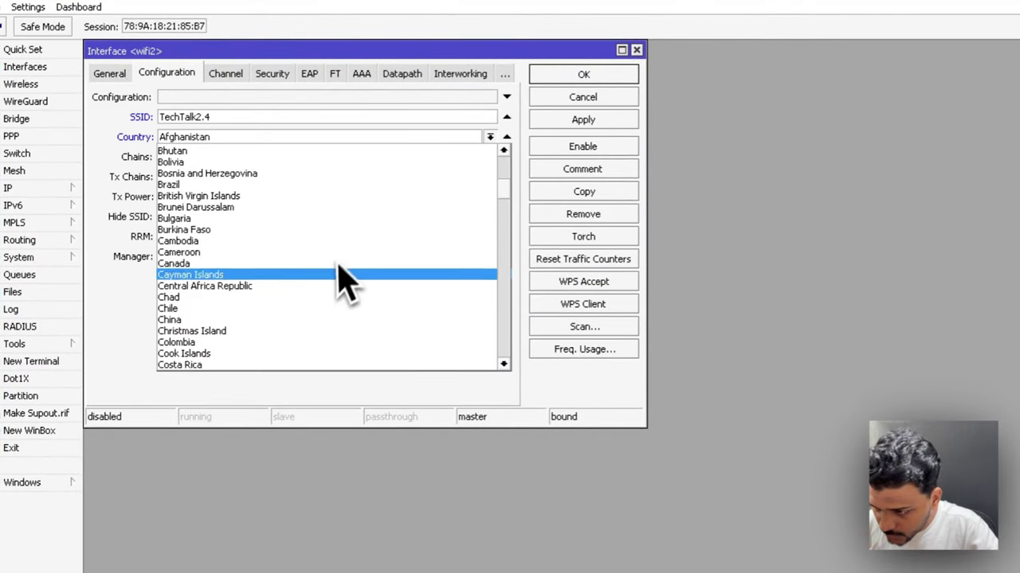
click(226, 73)
Step: Set wifi2's band to 2GHz AX with 20/40MHz channel width
click(206, 121)
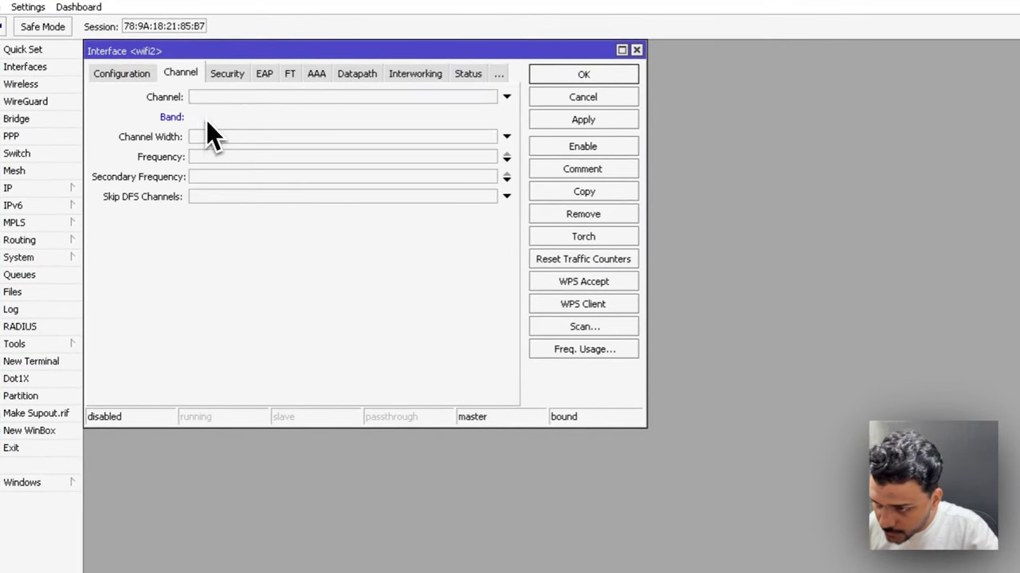
click(223, 125)
click(226, 130)
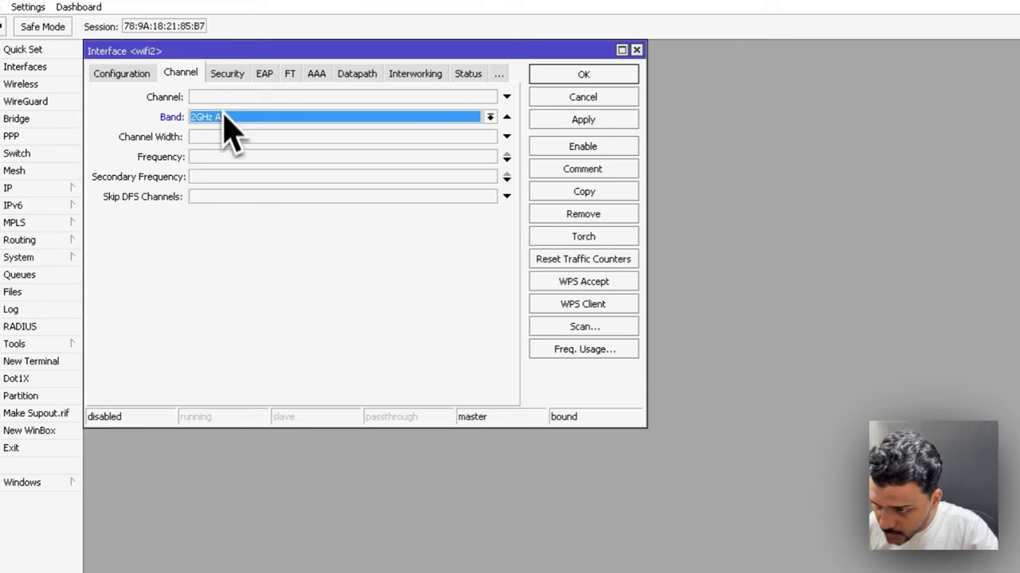
click(221, 138)
click(225, 136)
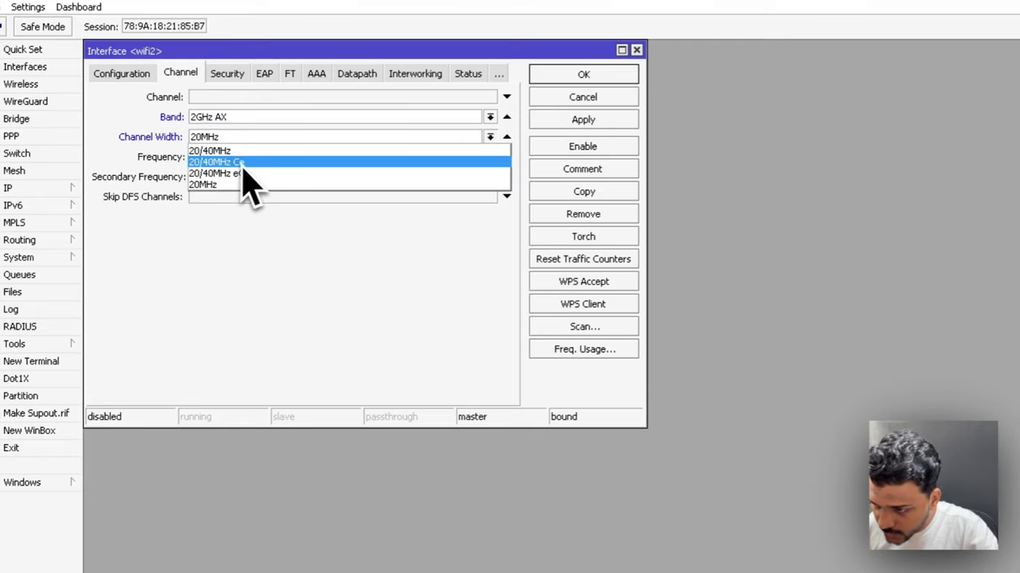
click(248, 150)
click(231, 161)
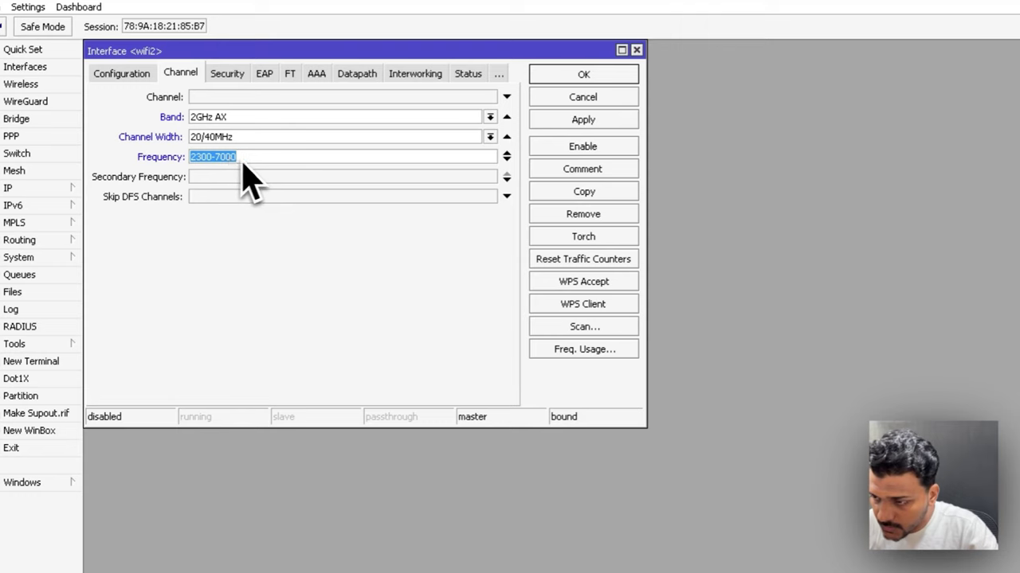
Step: Give wifi2 a WPA2/WPA3 passphrase, save it, and enable the interface
click(227, 73)
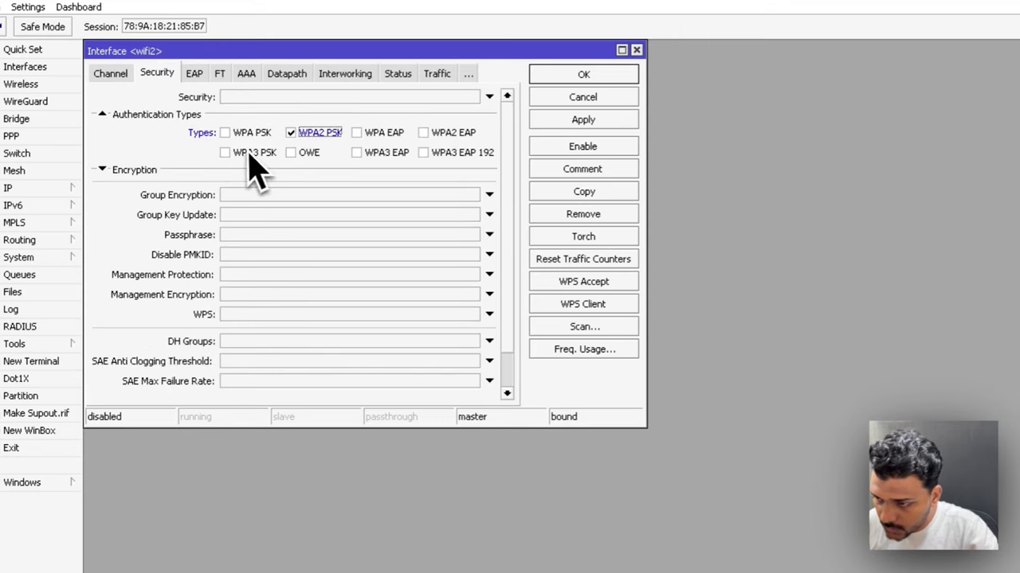
click(251, 235)
text(*)
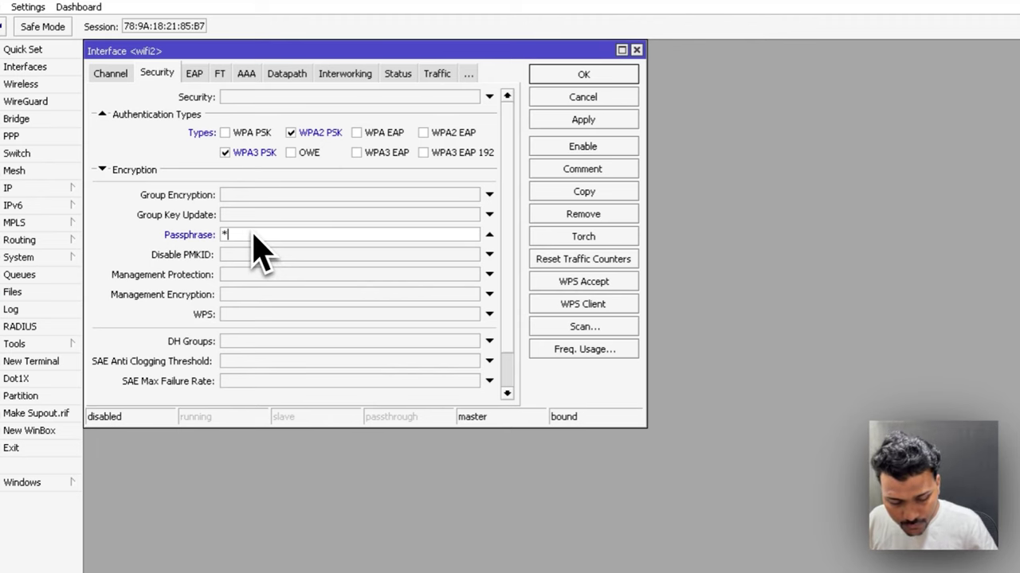
text(*********)
click(569, 75)
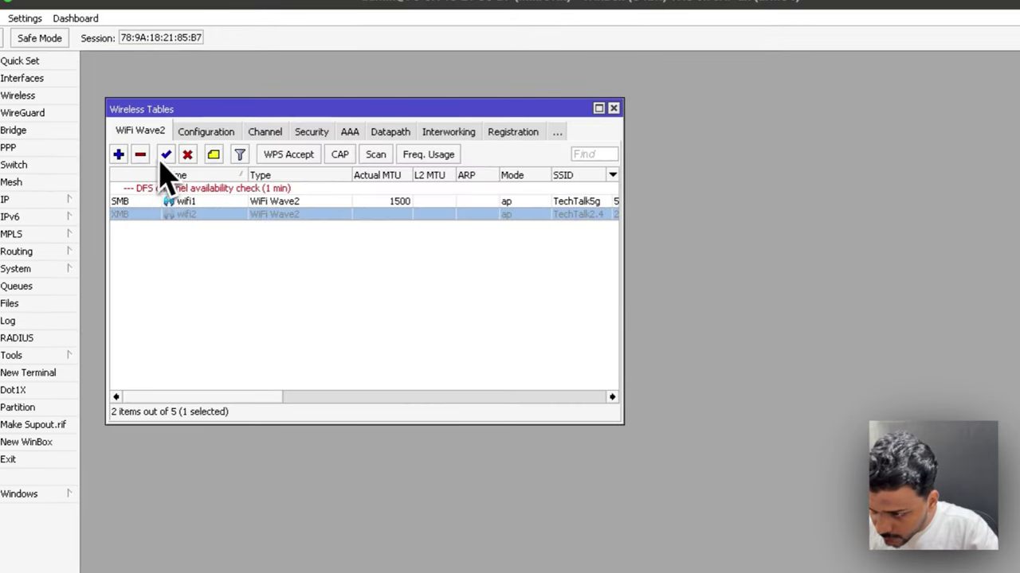
click(165, 155)
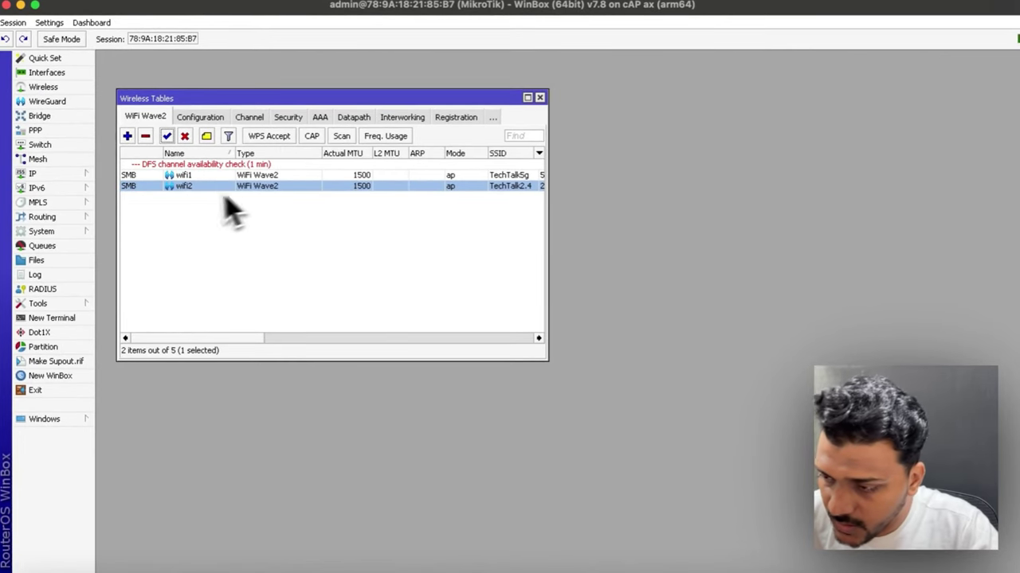
click(34, 175)
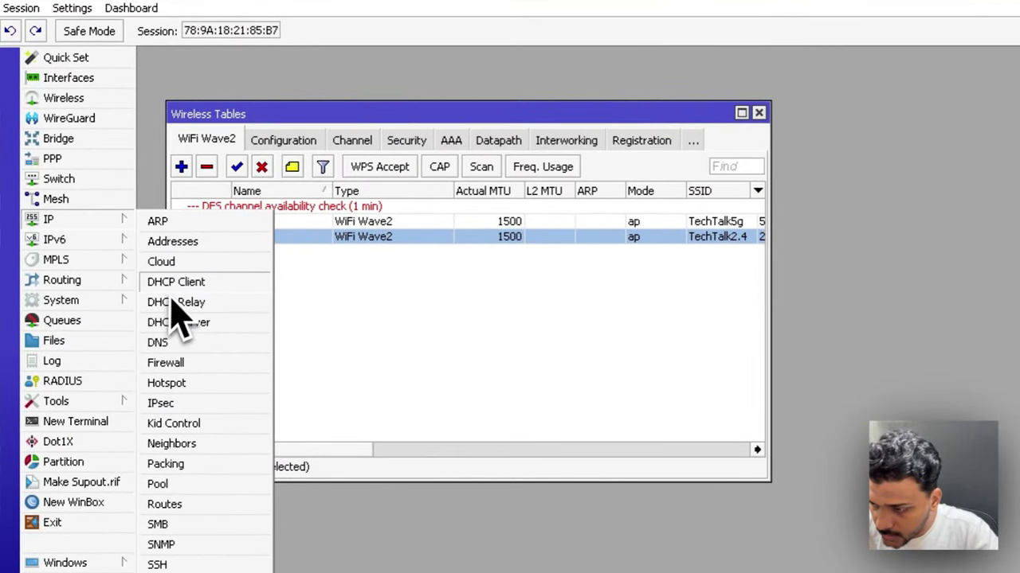
Step: Add a DHCP client on ether1 keeping peer DNS/NTP and Add Default Route yes
click(172, 283)
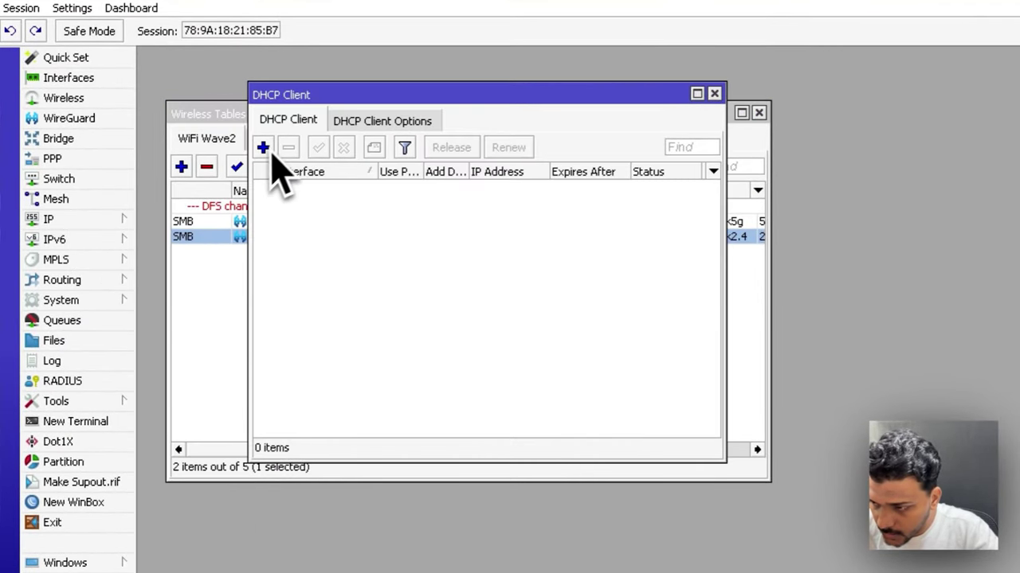
click(264, 147)
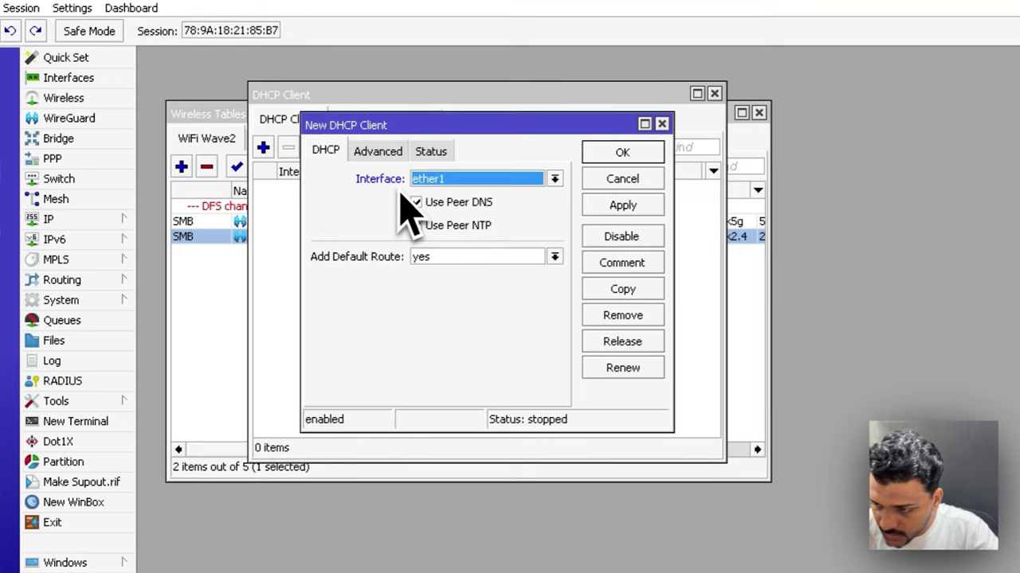
click(429, 259)
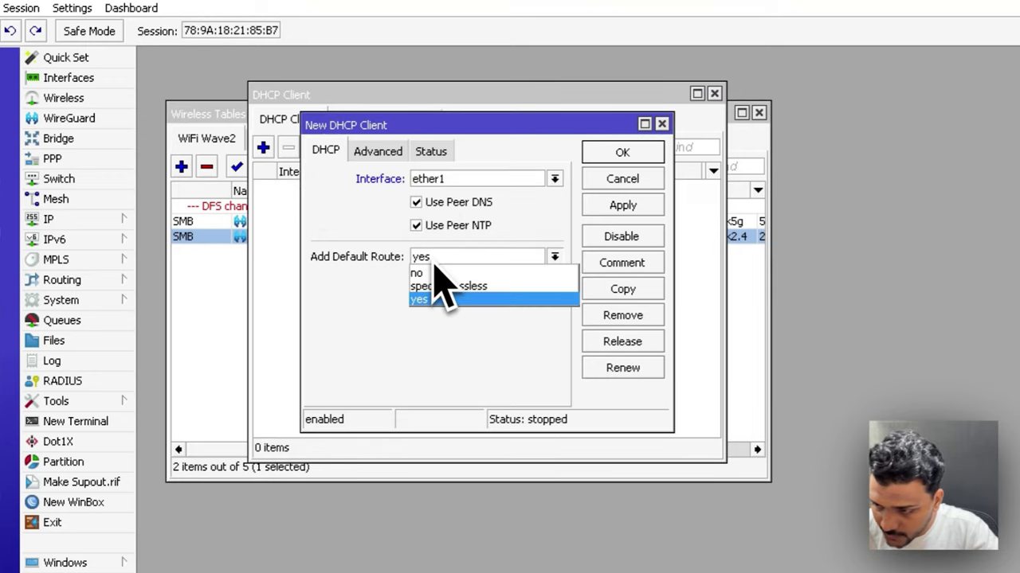
click(433, 298)
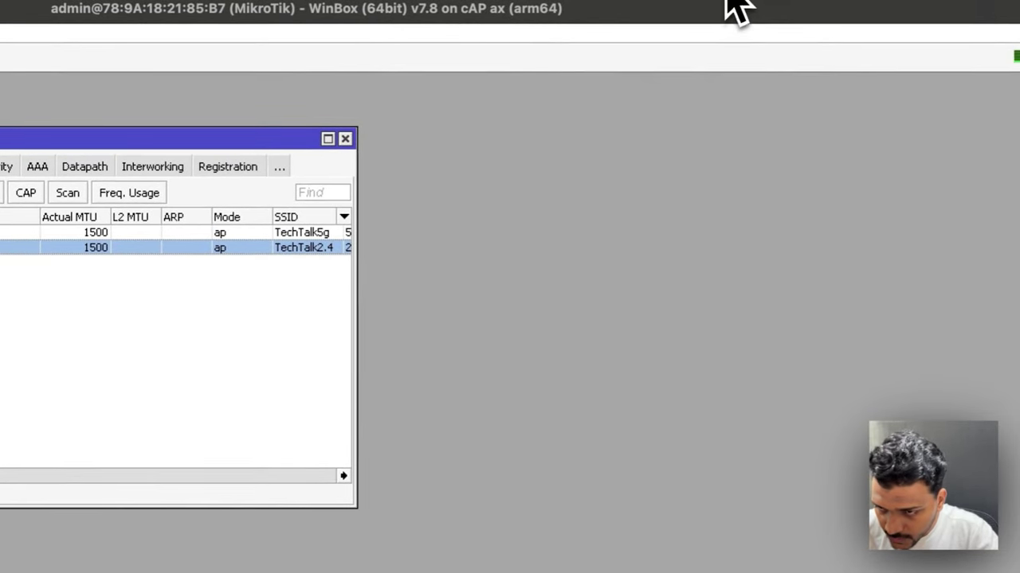
Step: Confirm TechTalk2.4 and TechTalk5g appear in the Mac's Wi-Fi list, then view registered clients
click(728, 3)
click(766, 244)
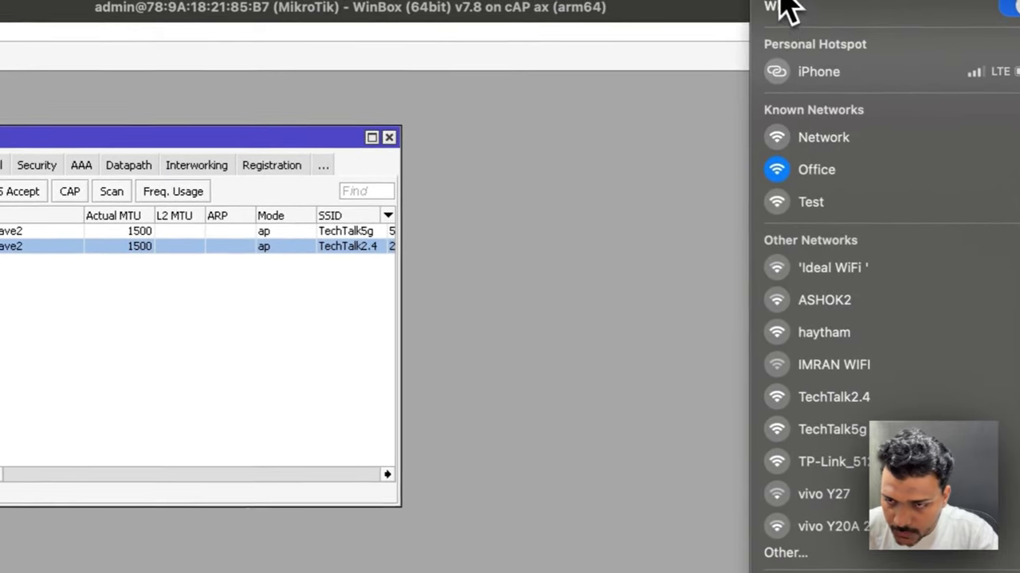
click(741, 1)
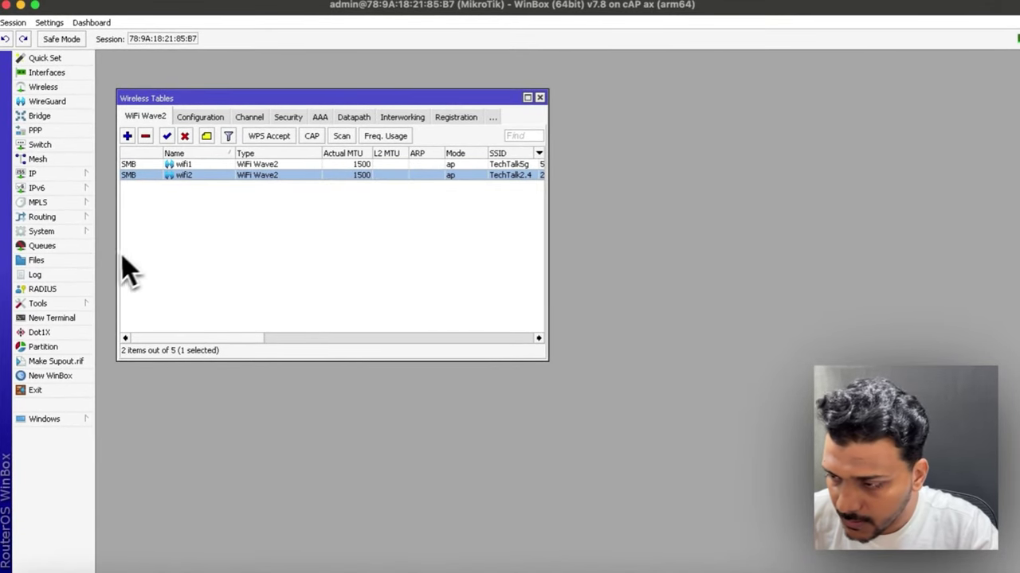
click(455, 117)
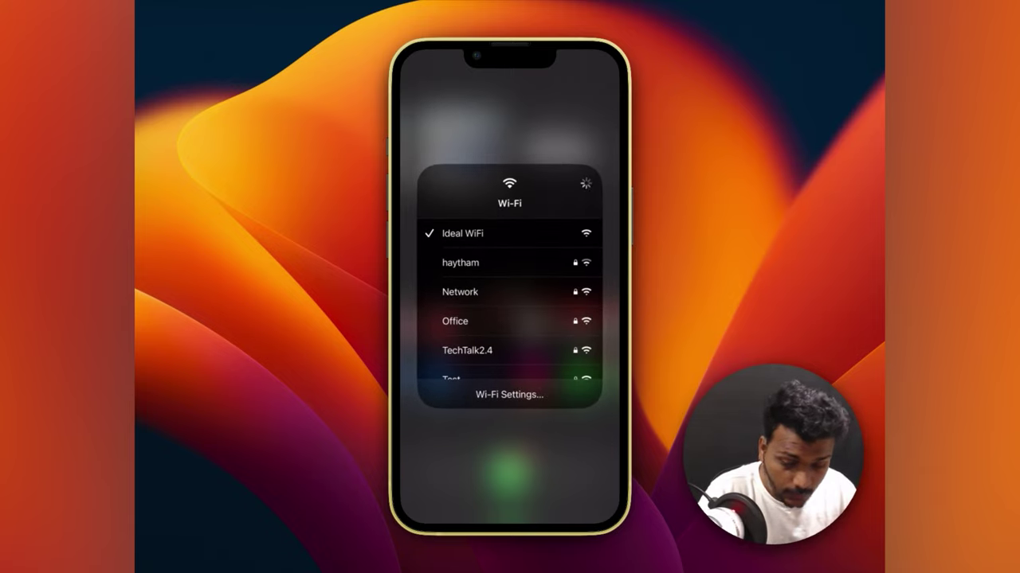
Step: Join the TechTalk5g network from the iPhone's Wi-Fi list
scroll(508, 303, down, 2)
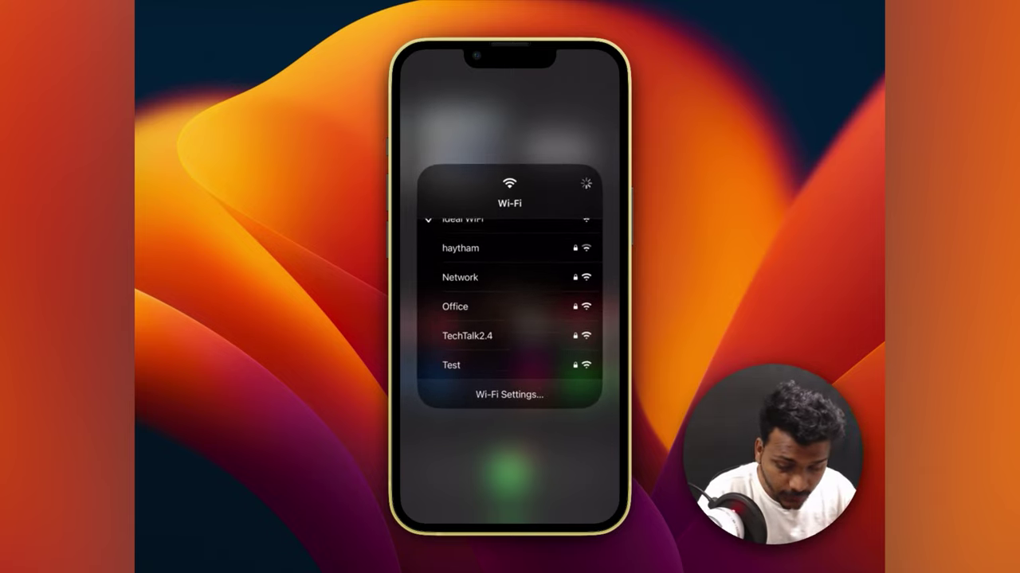
scroll(517, 303, down, 1)
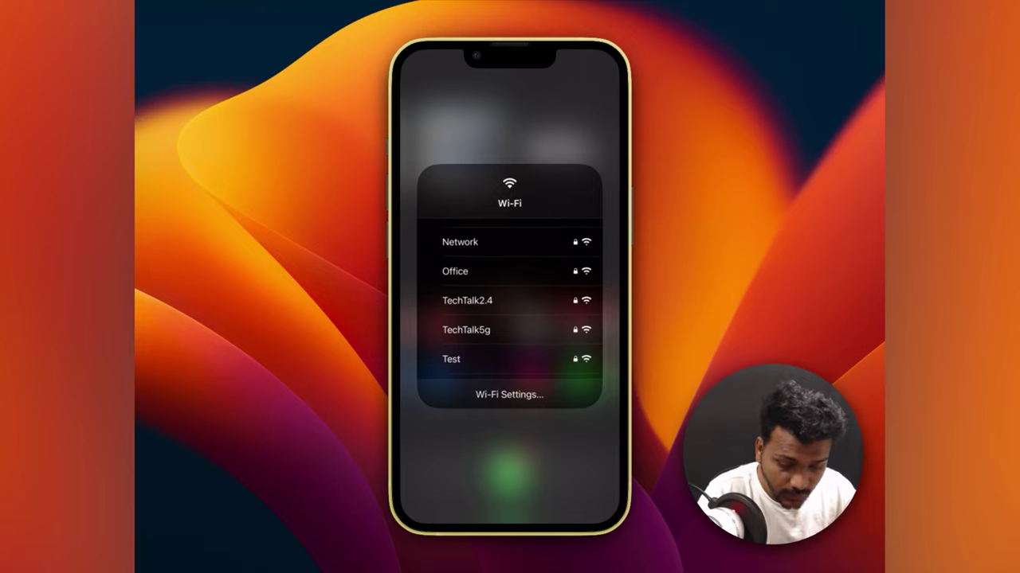
click(466, 330)
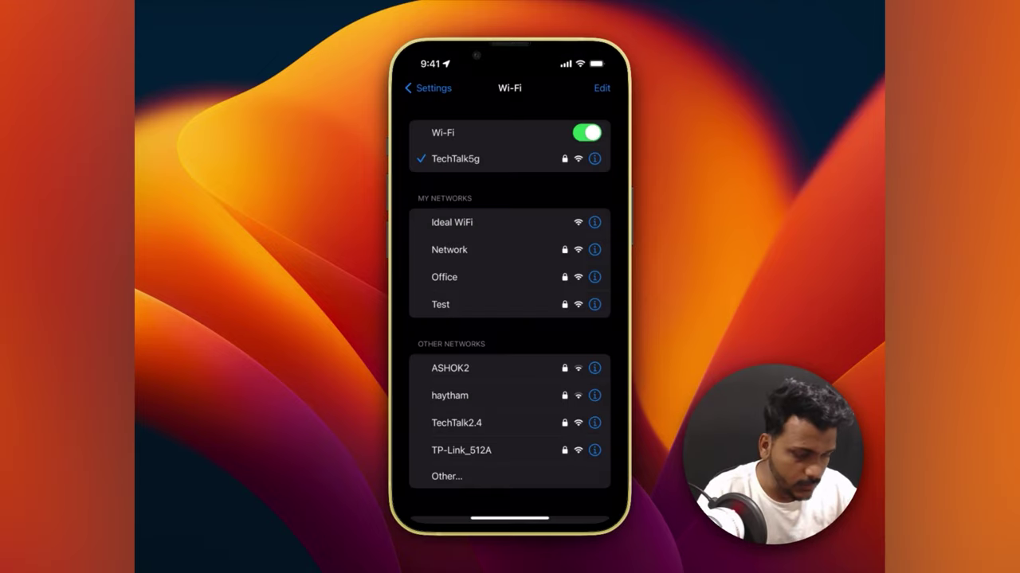
Step: Launch Speedtest and start a test to confirm internet access
scroll(510, 319, down, 5)
drag(510, 522, 510, 319)
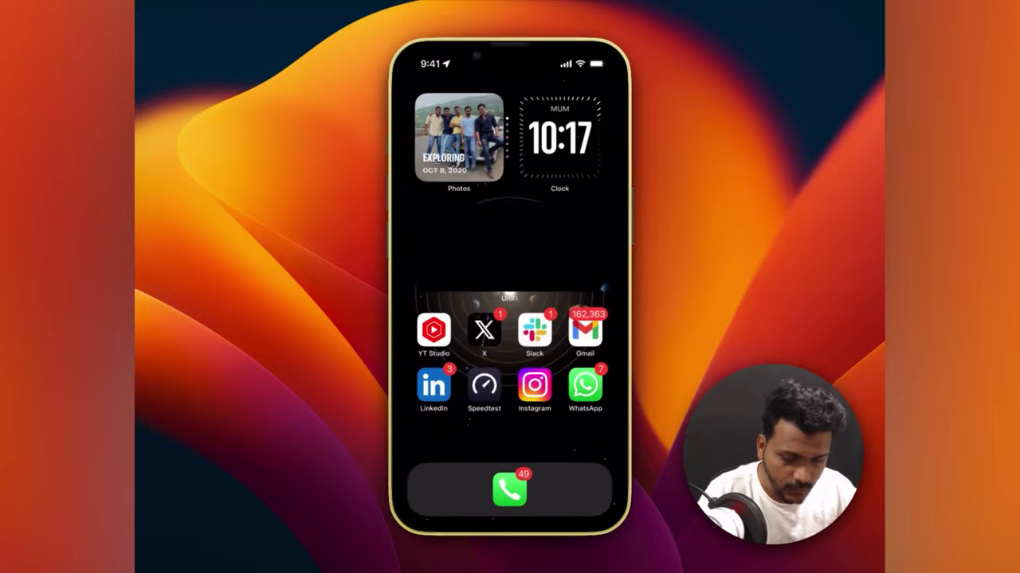
mouse_move(581, 319)
mouse_down()
mouse_move(446, 319)
mouse_move(582, 318)
mouse_up()
click(485, 384)
click(509, 224)
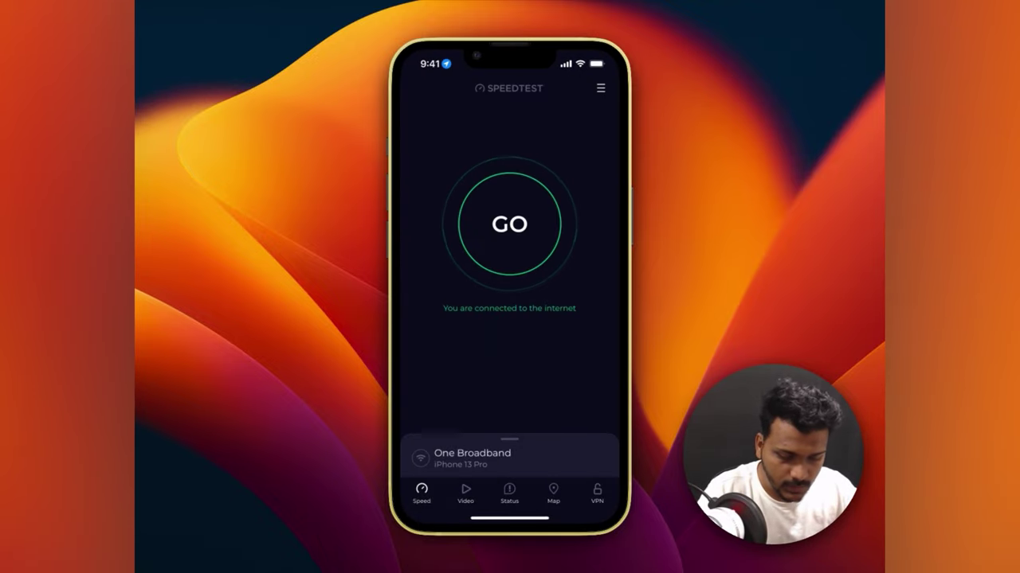